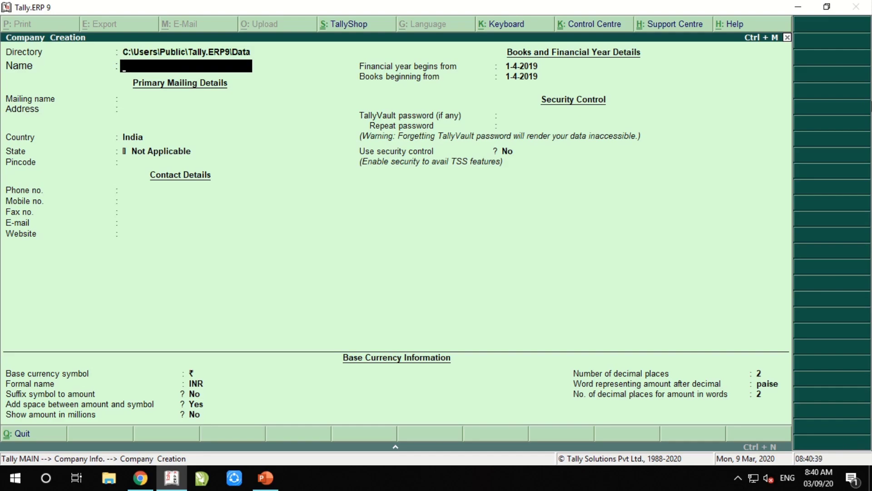
# Create the company Surya Traders Pvt Ltd with state Delhi and save it
pyautogui.write('Surya Trader')
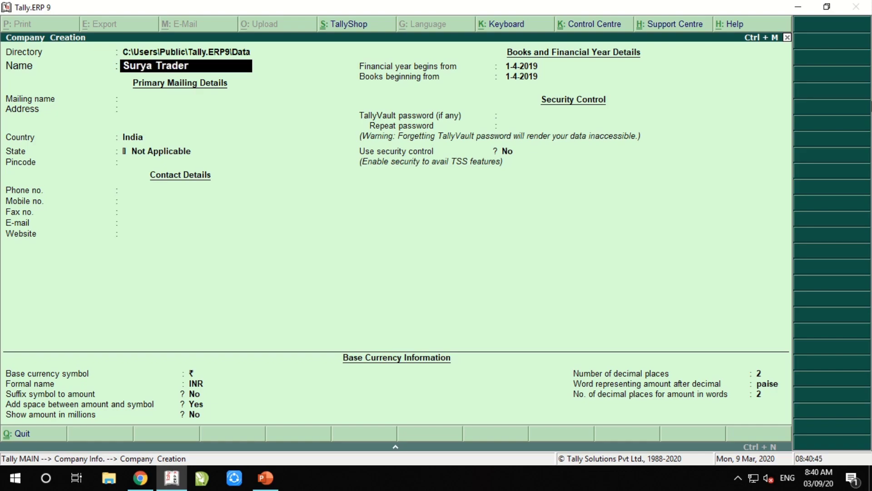
pyautogui.write('s Pvt Ltd')
pyautogui.press('Return')
pyautogui.press('Return')
pyautogui.press('Return')
pyautogui.press('Return')
pyautogui.write('del')
pyautogui.press('Return')
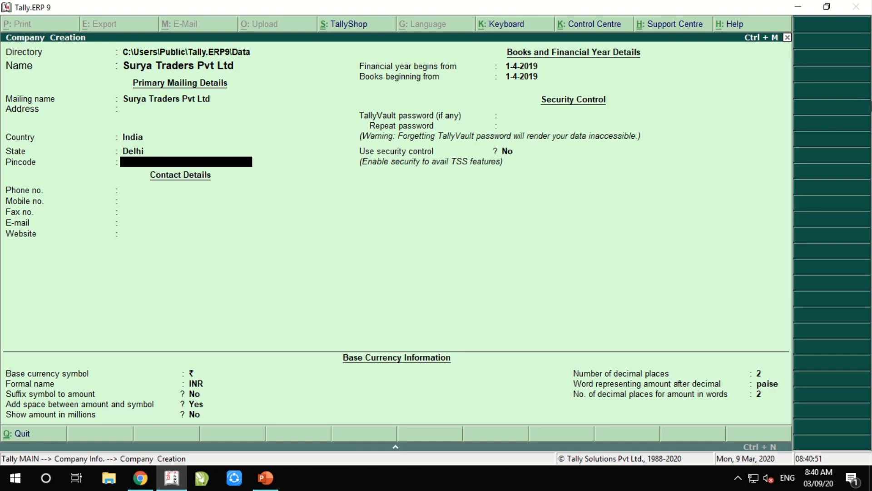
pyautogui.hotkey('ctrl', 'a')
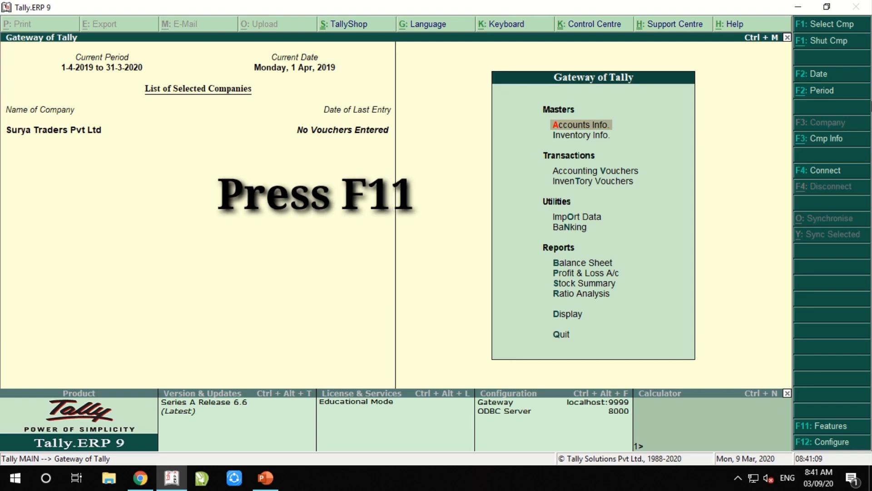
# In F11 inventory features, set multiple godowns, stock categories, batch-wise details and expiry dates to Yes
pyautogui.press('F11')
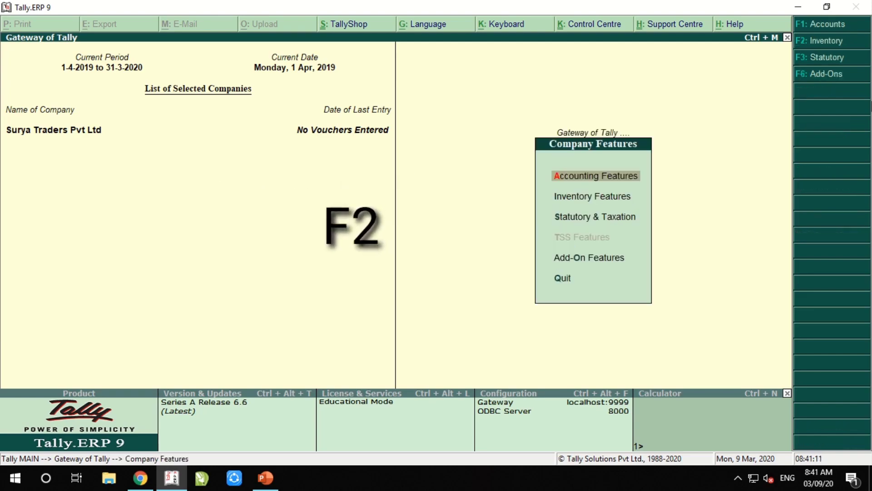
pyautogui.press('F2')
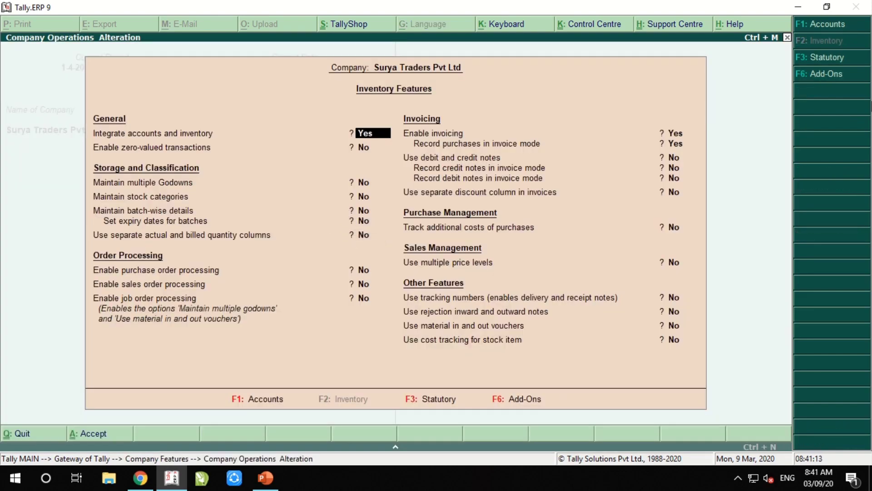
pyautogui.press('Return')
pyautogui.press('Return')
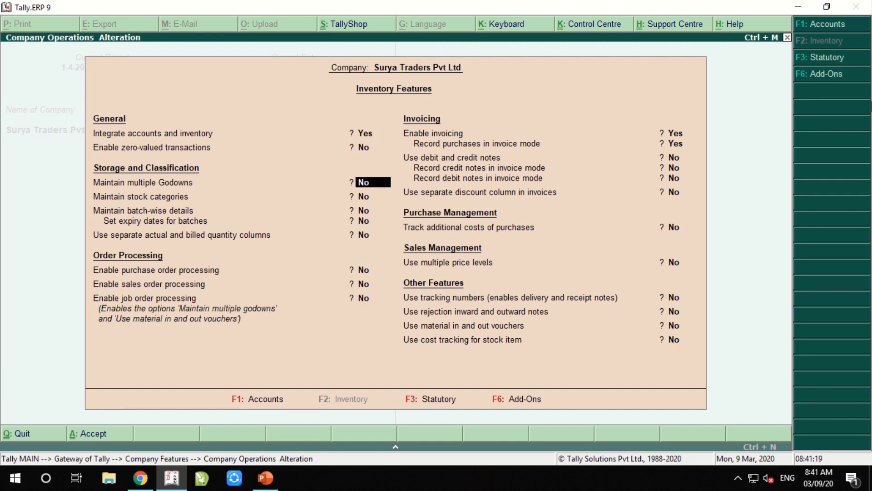
pyautogui.write('y')
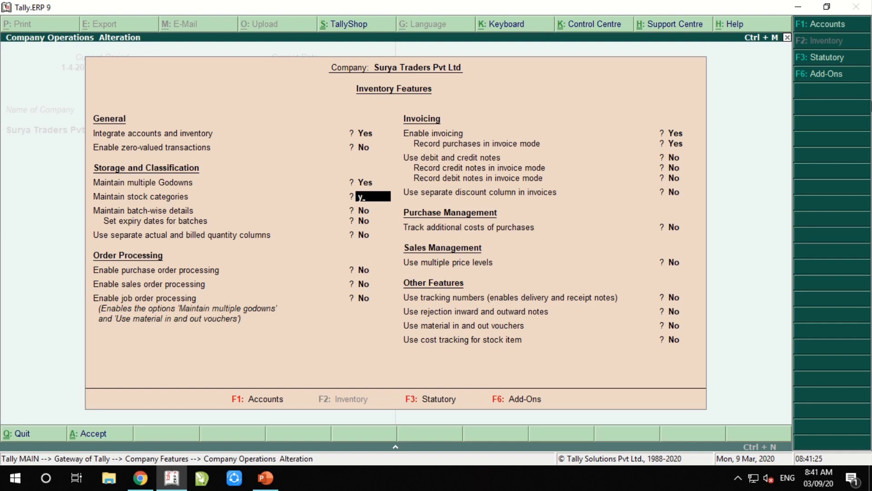
pyautogui.write('y')
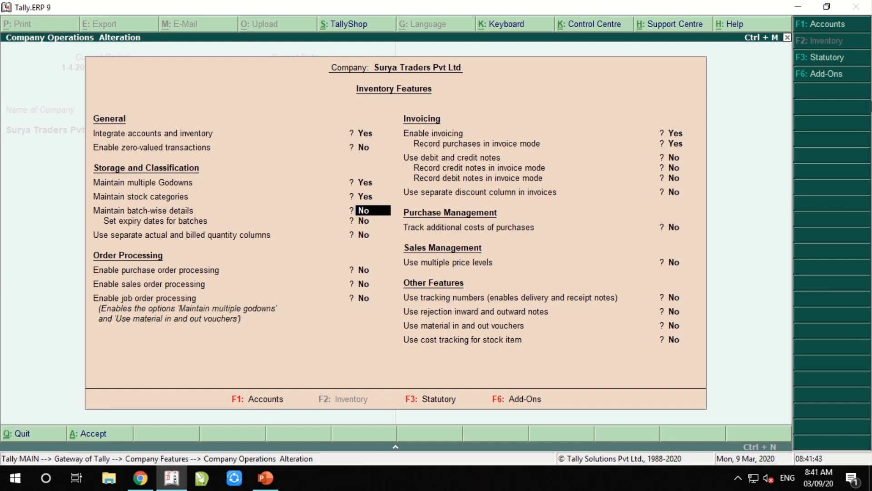
pyautogui.press('y')
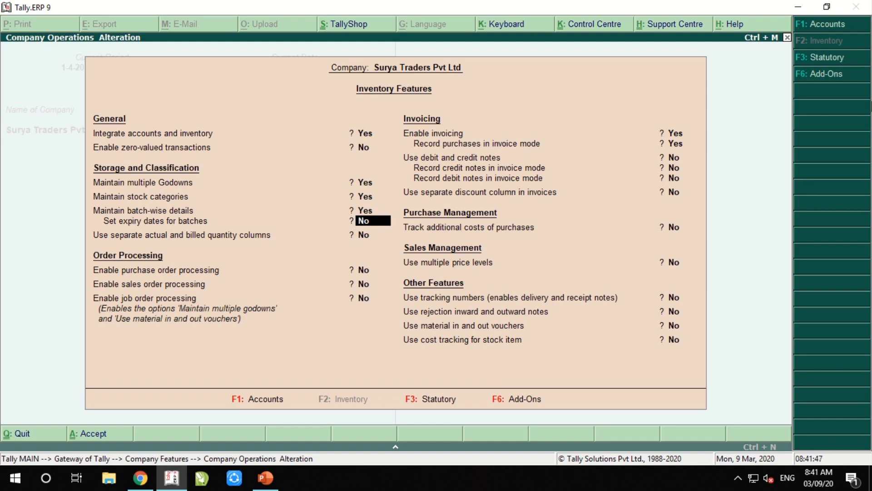
pyautogui.press('y')
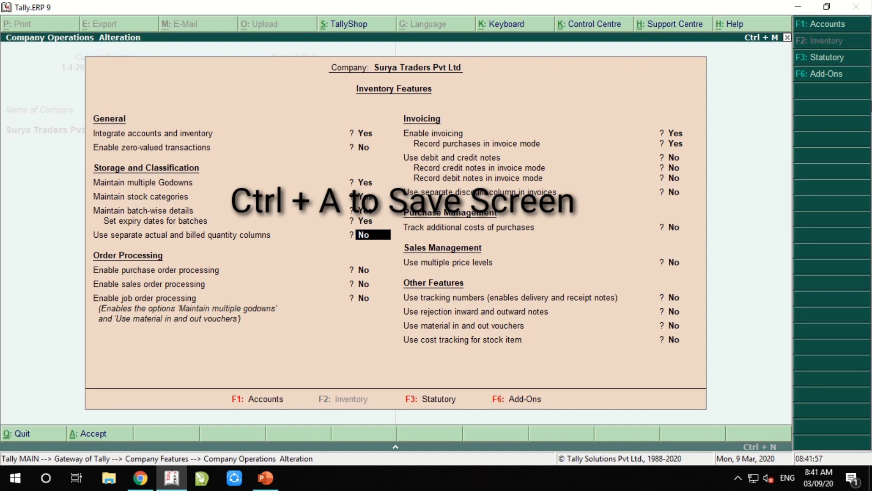
pyautogui.hotkey('ctrl', 'a')
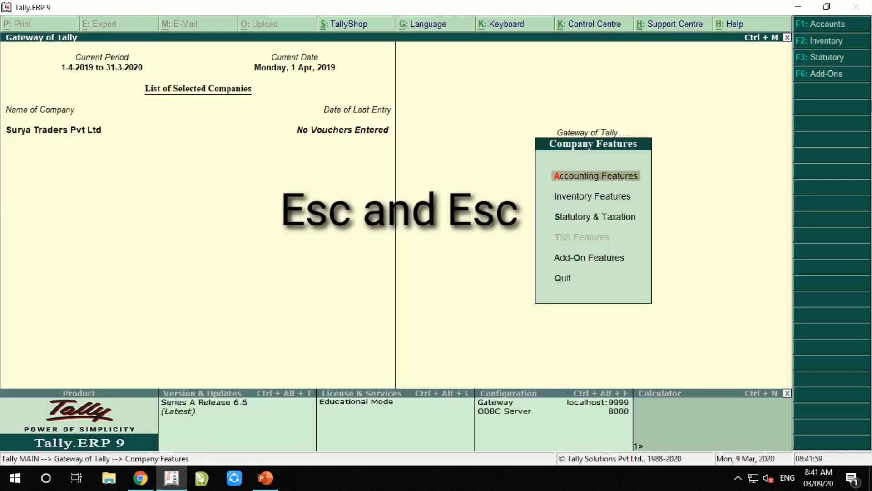
# Go back to Gateway of Tally and open Inventory Info. > Stock Groups
pyautogui.press('Escape')
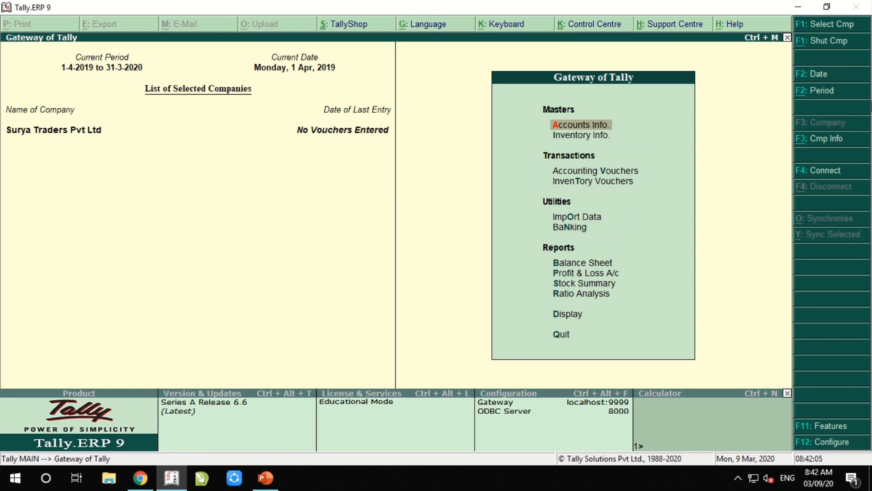
pyautogui.press('Down')
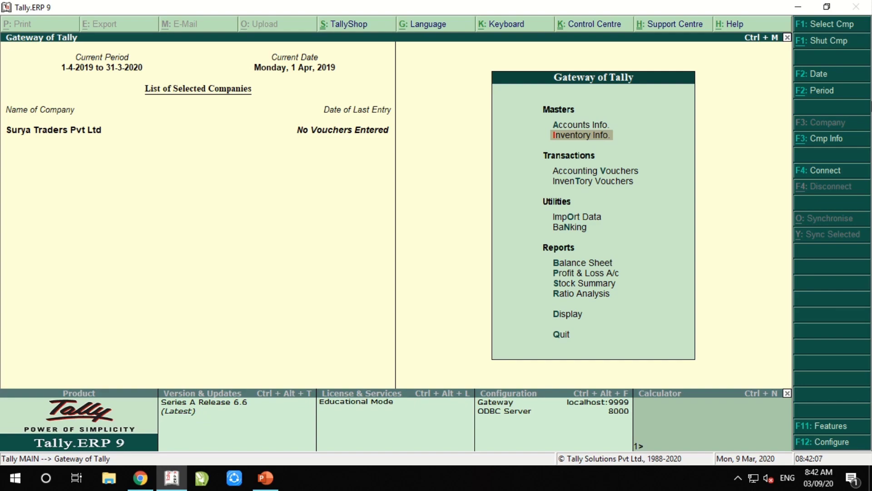
pyautogui.press('Return')
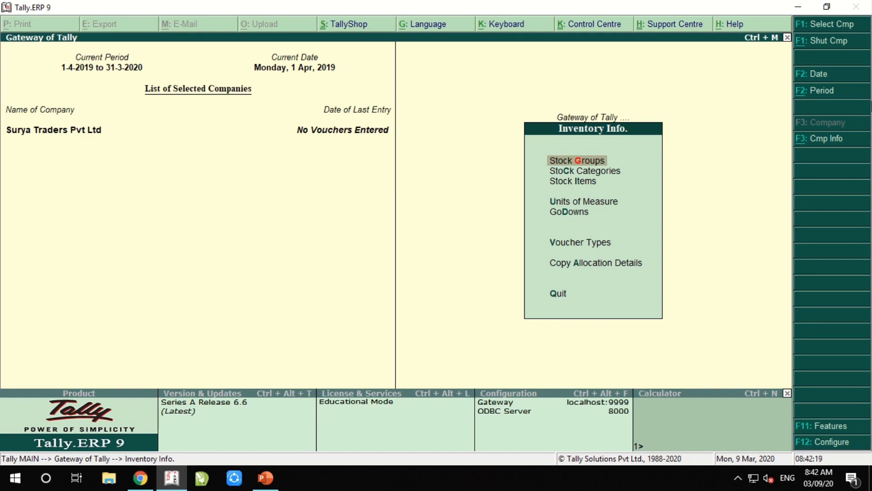
pyautogui.press('Return')
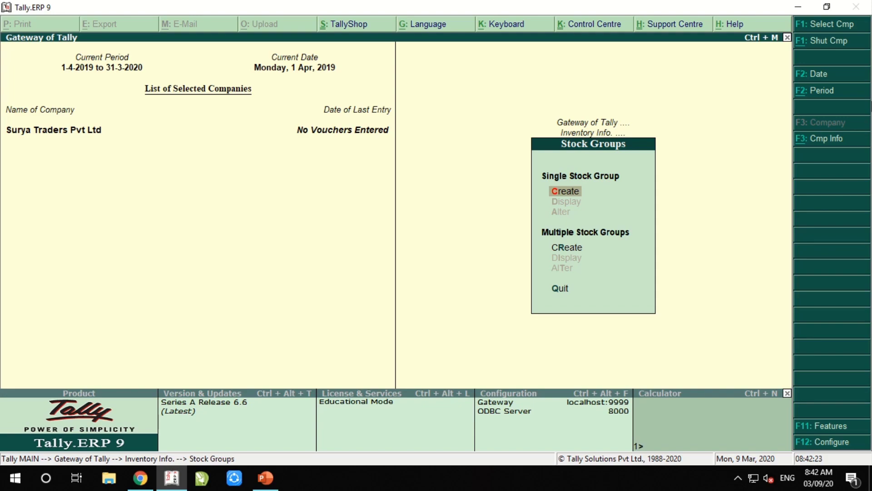
# Save the Stationary stock group and enter Sports with Primary as its parent
pyautogui.press('Return')
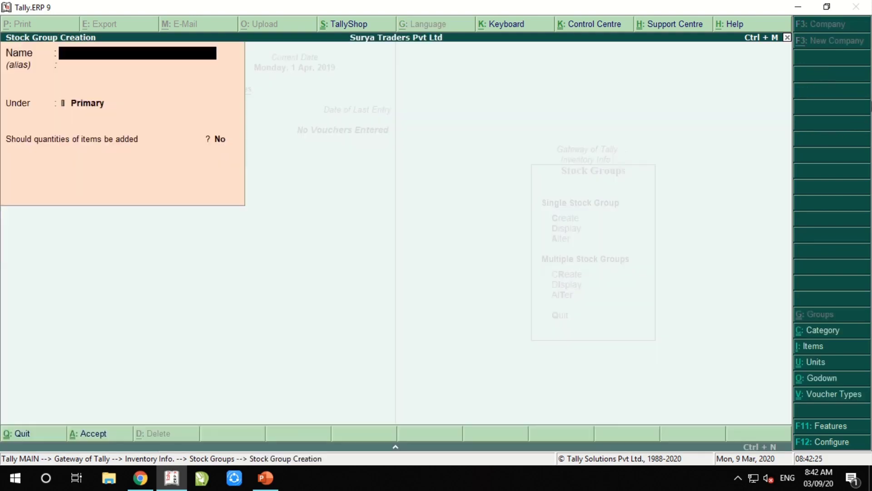
pyautogui.write('Stationary')
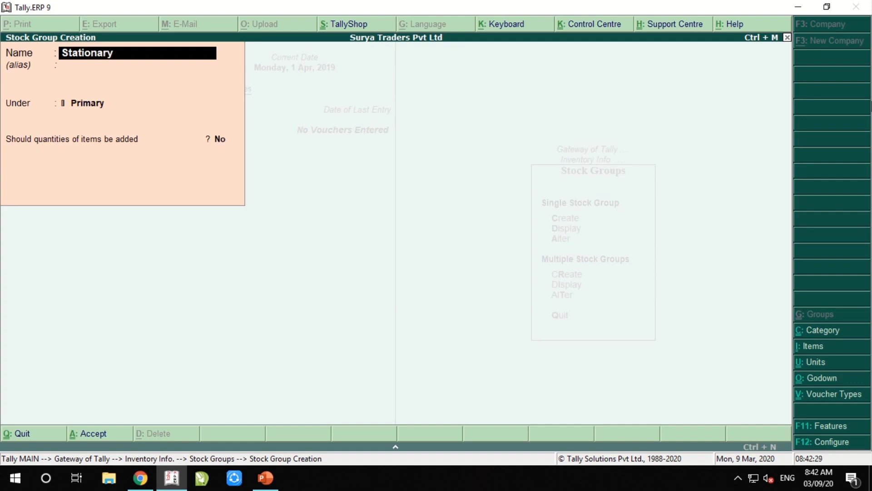
pyautogui.press('Return')
pyautogui.press('Return')
pyautogui.press('Return')
pyautogui.press('Return')
pyautogui.press('Return')
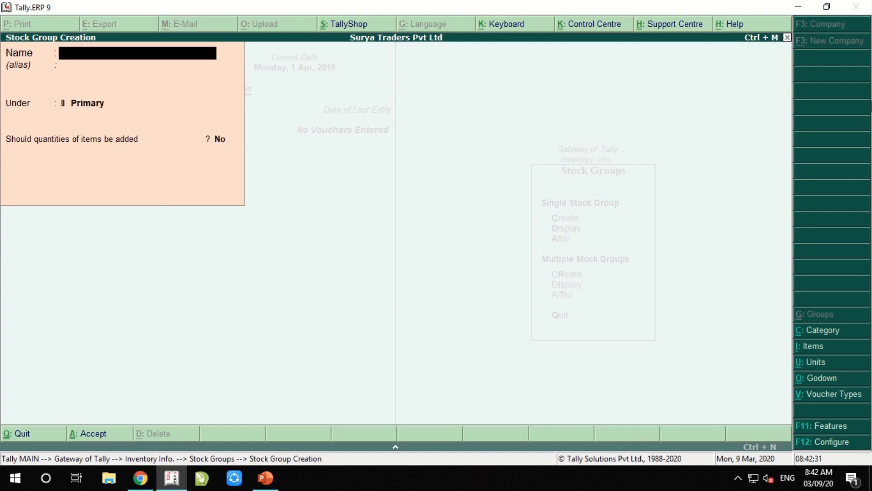
pyautogui.write('Sports')
pyautogui.press('Return')
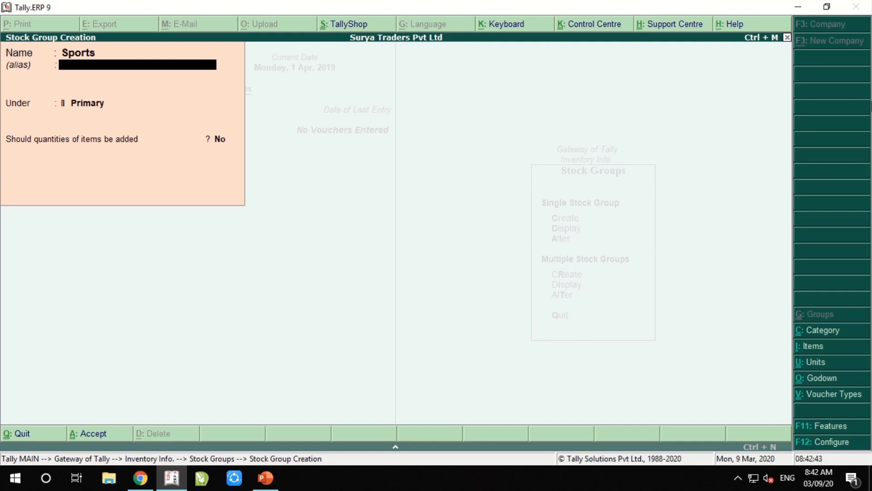
pyautogui.press('Return')
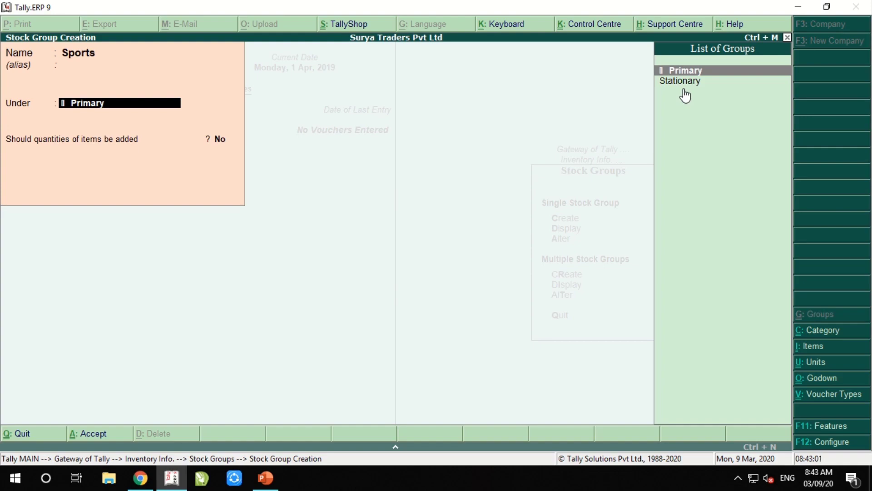
pyautogui.press('Return')
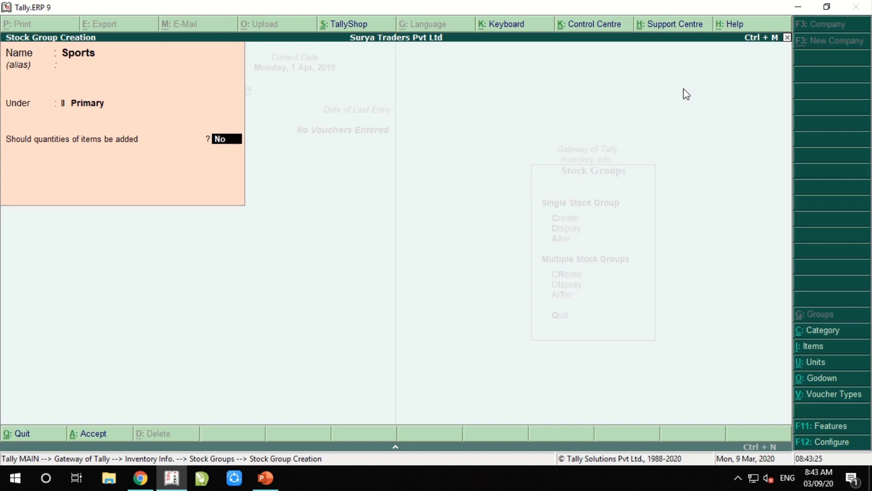
# Save Sports and add the stock groups Medicine, Mobile and TV under Primary
pyautogui.press('Return')
pyautogui.press('Return')
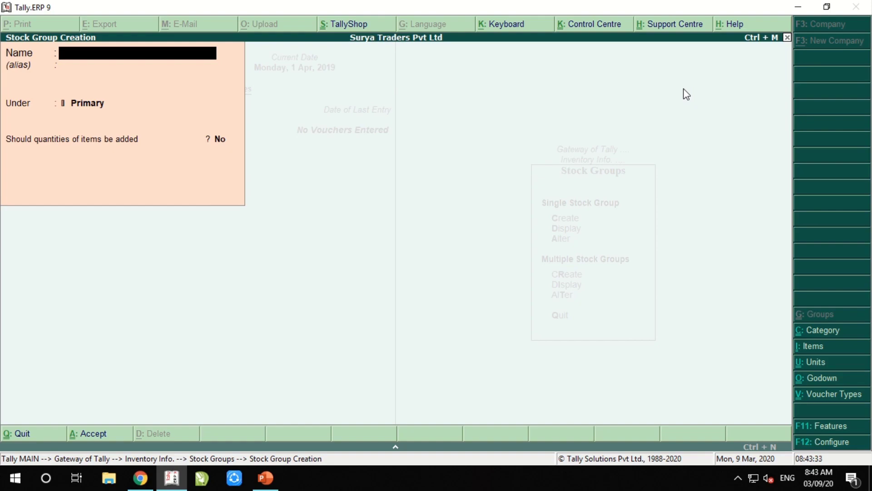
pyautogui.write('Medicine')
pyautogui.press('Return')
pyautogui.press('Return')
pyautogui.press('Return')
pyautogui.press('Return')
pyautogui.press('Return')
pyautogui.write('Mobile')
pyautogui.press('Return')
pyautogui.press('Return')
pyautogui.press('Return')
pyautogui.press('Return')
pyautogui.write('TV')
pyautogui.press('Return')
pyautogui.press('Return')
pyautogui.press('Return')
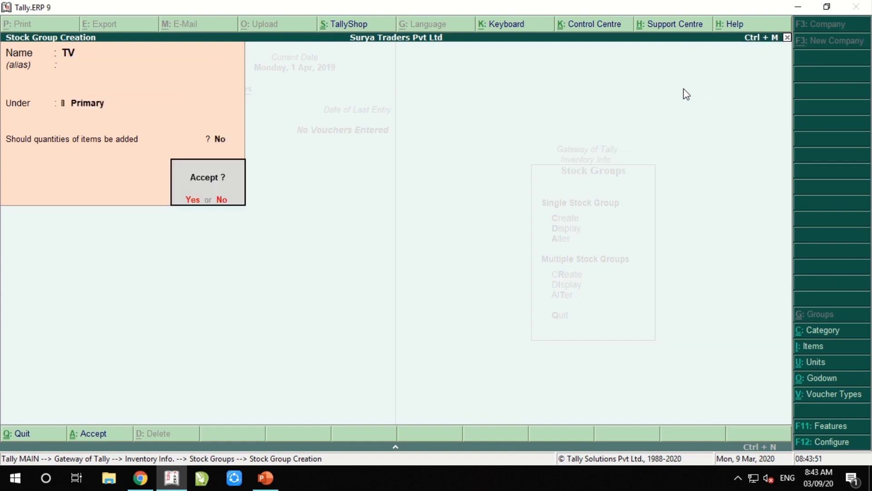
pyautogui.press('Return')
# Add the Electronics stock group, correcting its misspelled name before saving
pyautogui.write('E')
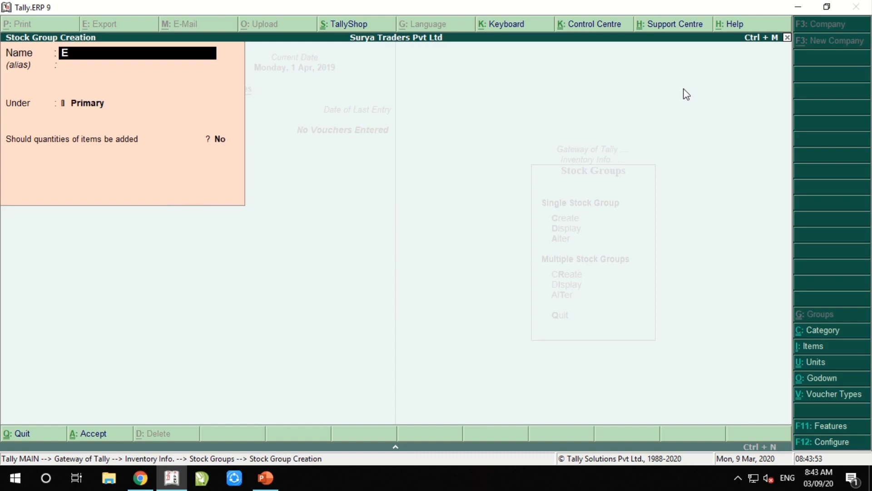
pyautogui.write('lectroics')
pyautogui.press('Return')
pyautogui.press('Return')
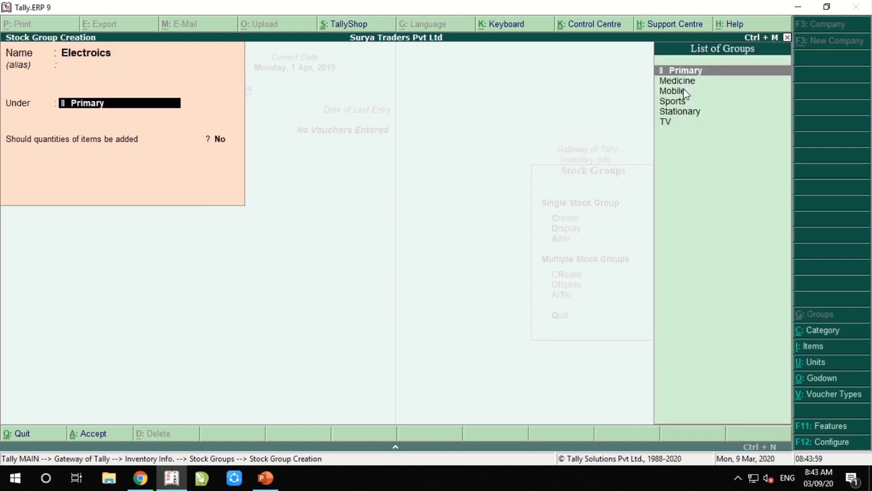
pyautogui.press('BackSpace')
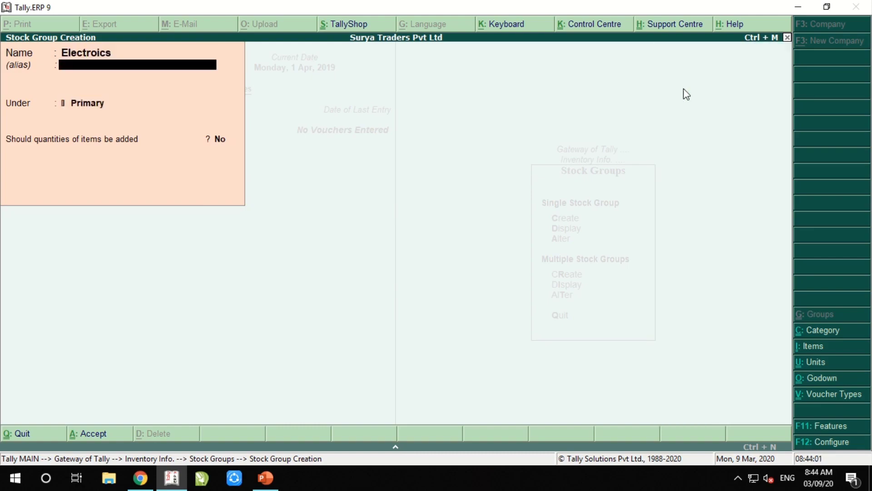
pyautogui.press('BackSpace')
pyautogui.write('Elce')
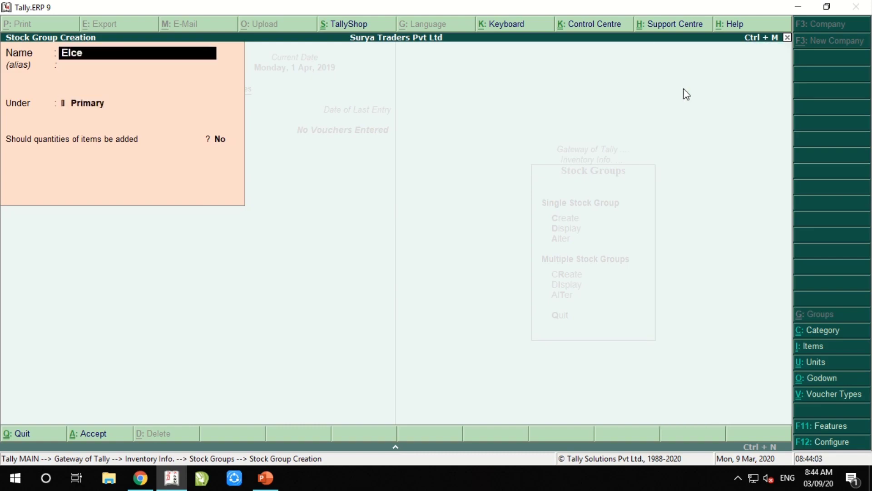
pyautogui.write('ctronics')
pyautogui.press('Return')
pyautogui.press('Return')
pyautogui.press('Return')
pyautogui.press('Return')
pyautogui.press('Return')
# Review the stock group list and open the Medicine group without changing it
pyautogui.press('Escape')
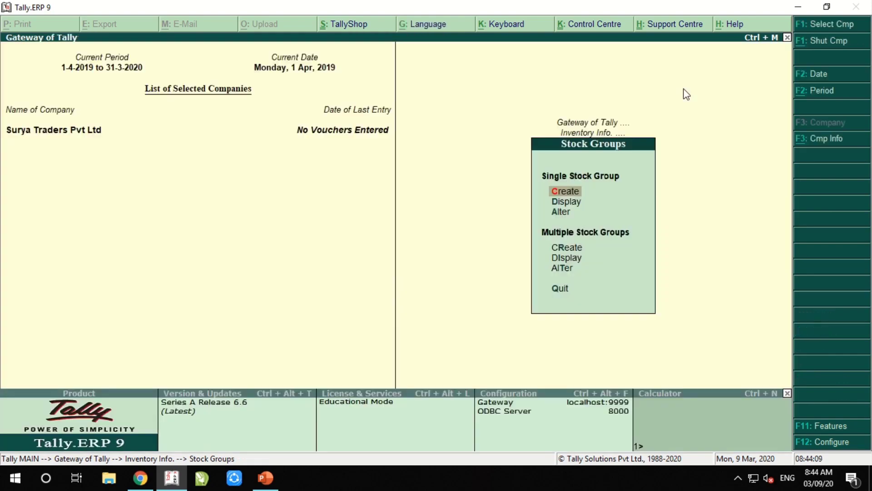
pyautogui.press('Down')
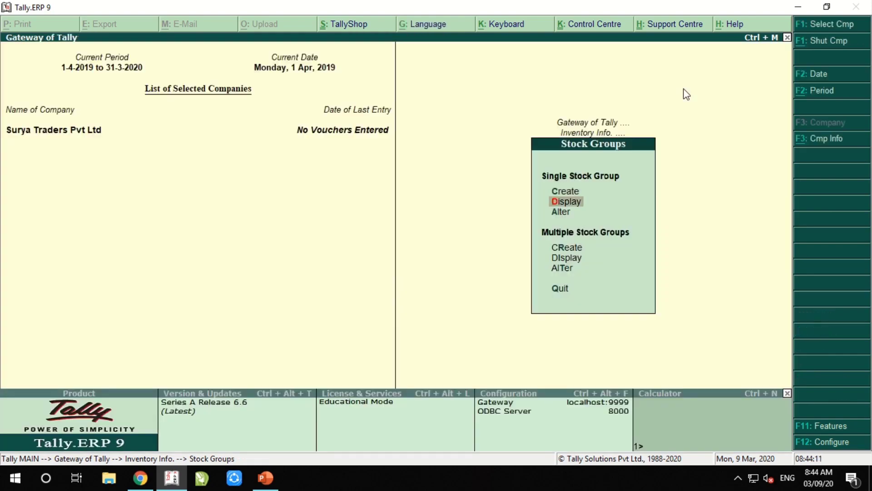
pyautogui.press('Return')
pyautogui.press('Down')
pyautogui.press('Down')
pyautogui.press('Down')
pyautogui.press('Down')
pyautogui.press('Down')
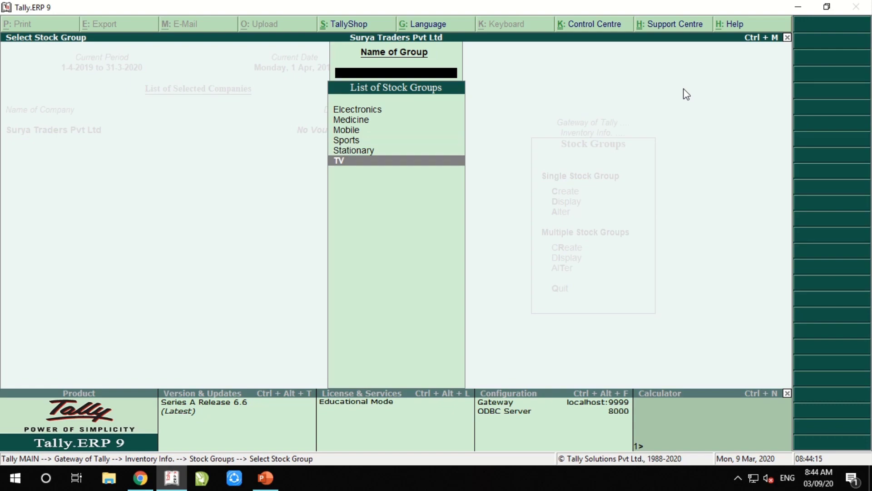
pyautogui.press('Escape')
pyautogui.press('Down')
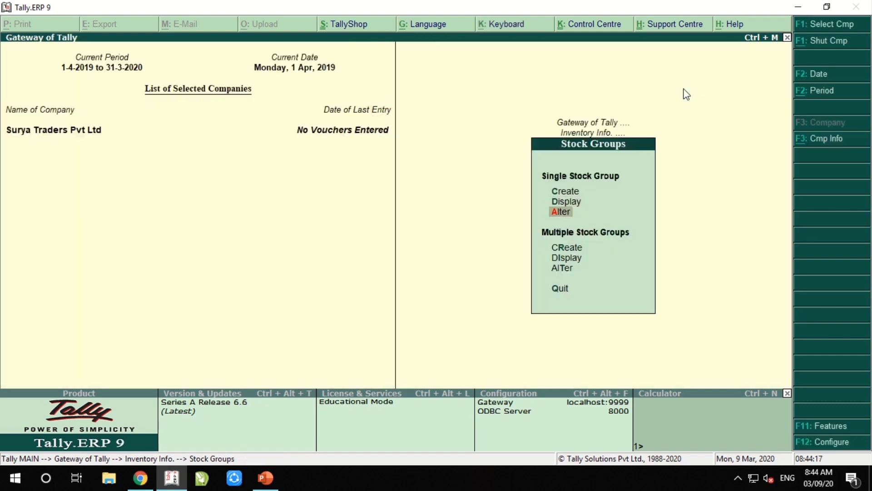
pyautogui.press('Return')
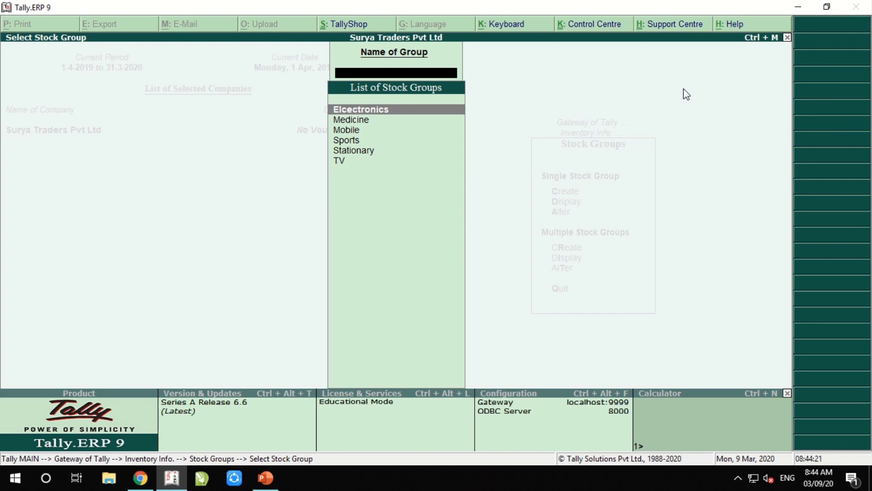
pyautogui.press('Down')
pyautogui.press('Down')
pyautogui.press('Down')
pyautogui.press('Down')
pyautogui.press('Down')
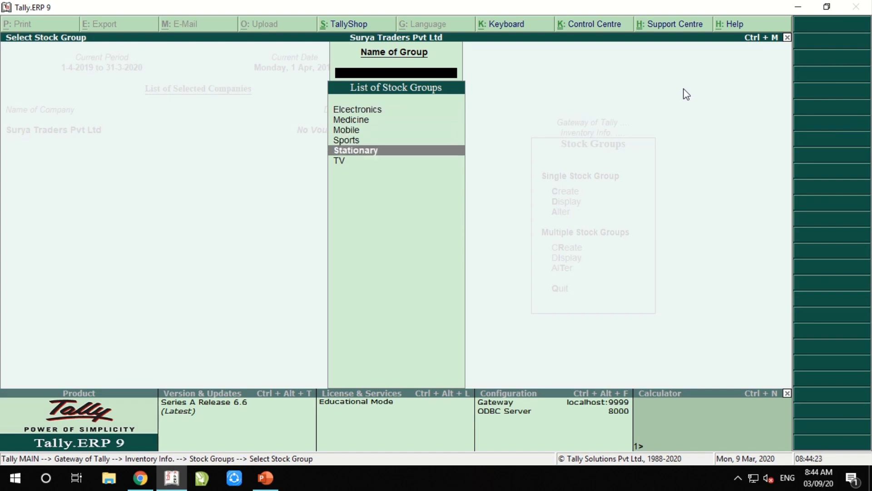
pyautogui.press('Up')
pyautogui.press('Up')
pyautogui.press('Up')
pyautogui.press('Up')
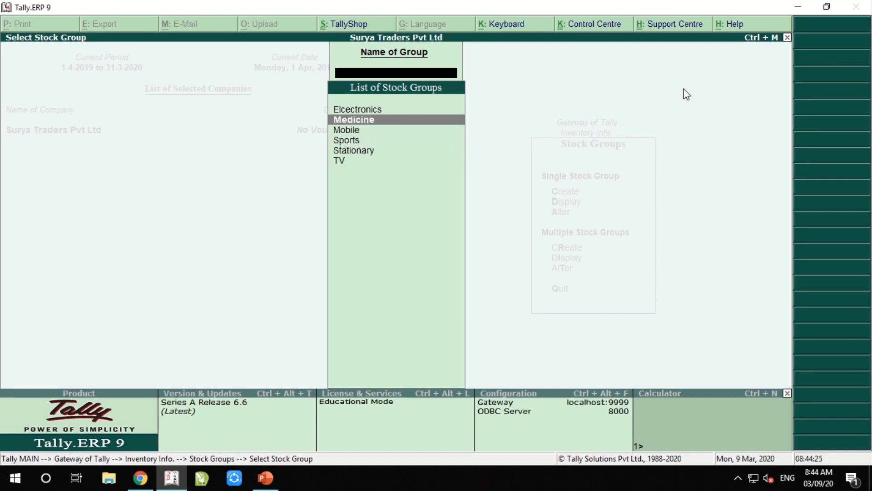
pyautogui.press('Return')
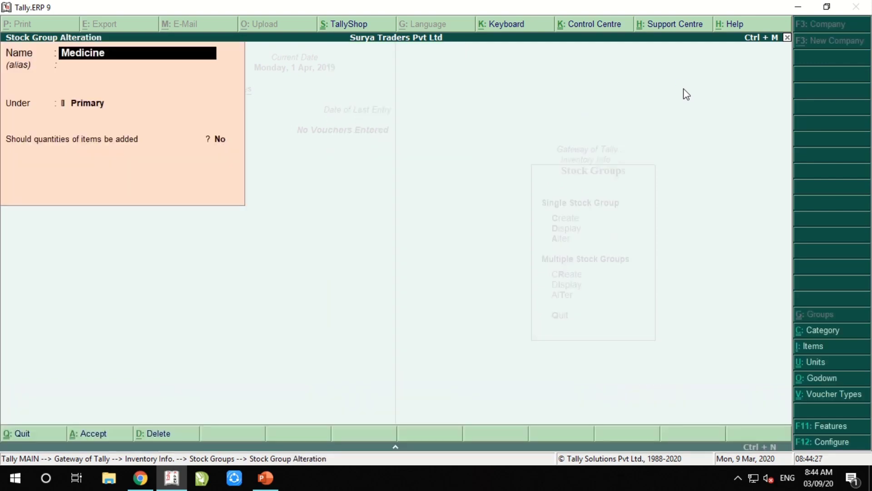
pyautogui.hotkey('ctrl', 'a')
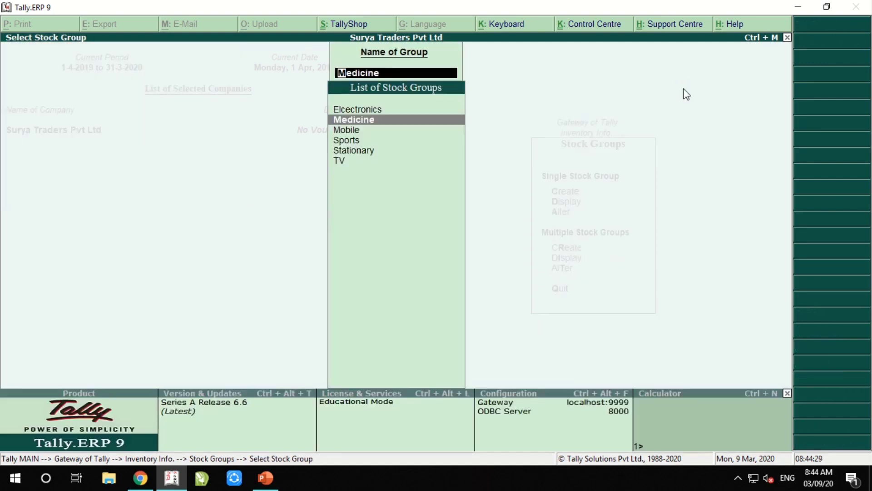
# Go to Stock Categories and start creating a single stock category
pyautogui.press('Escape')
pyautogui.press('Escape')
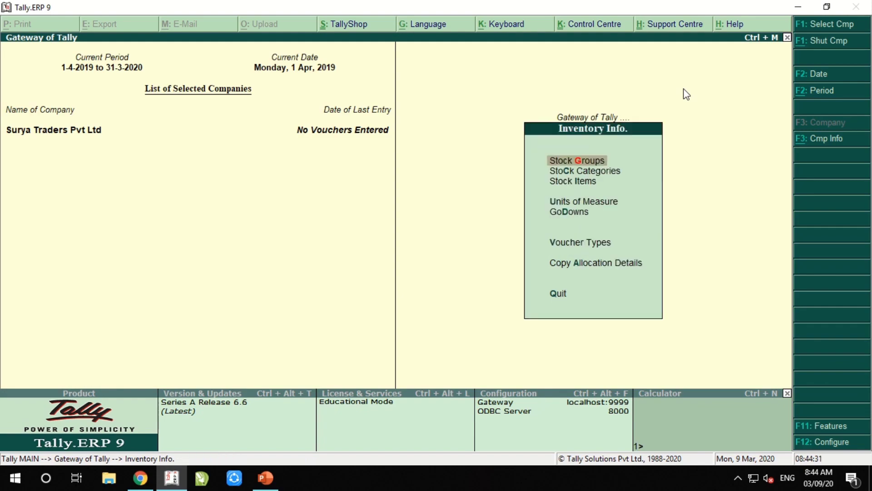
pyautogui.press('Down')
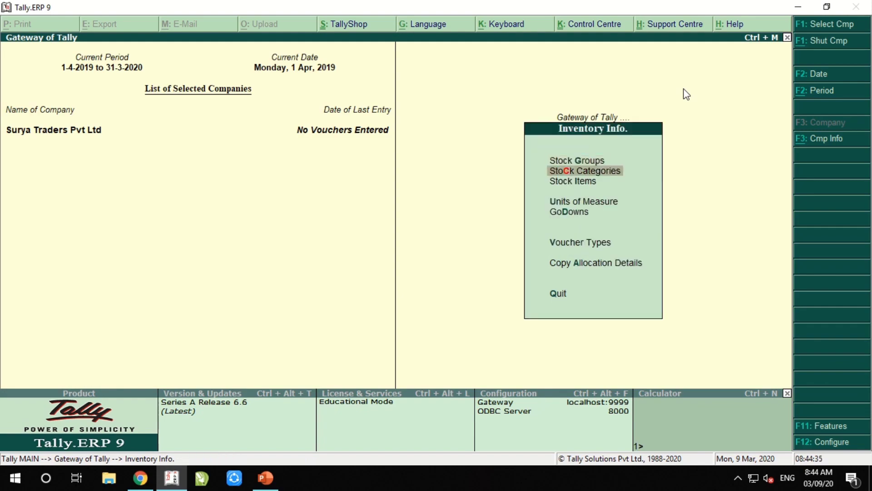
pyautogui.press('Return')
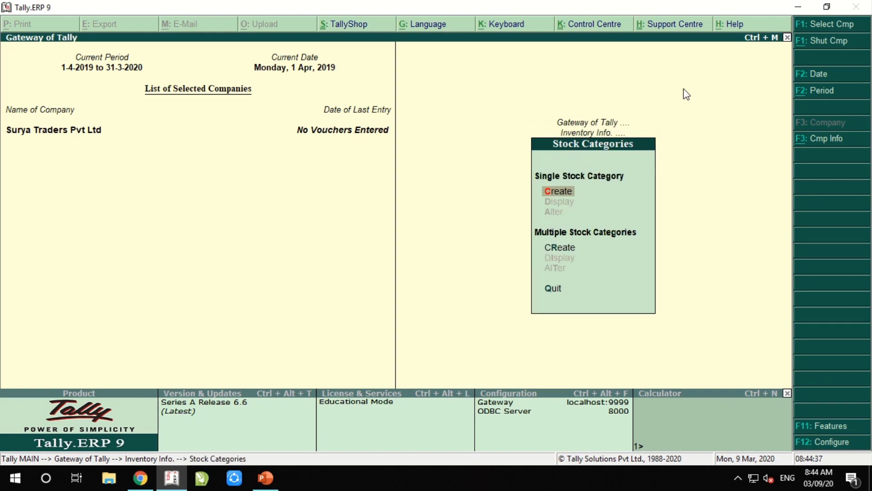
pyautogui.press('Return')
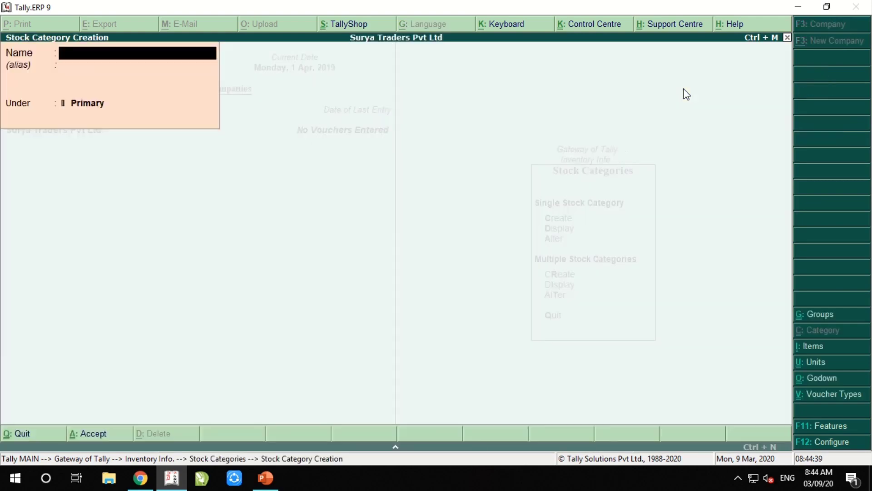
# Create the stock categories Samsung, Lg and Sunpharma under Primary
pyautogui.write('Samsung')
pyautogui.press('Return')
pyautogui.press('Return')
pyautogui.press('Return')
pyautogui.write('Lg')
pyautogui.press('Return')
pyautogui.press('Return')
pyautogui.press('Return')
pyautogui.write('Sunpharma')
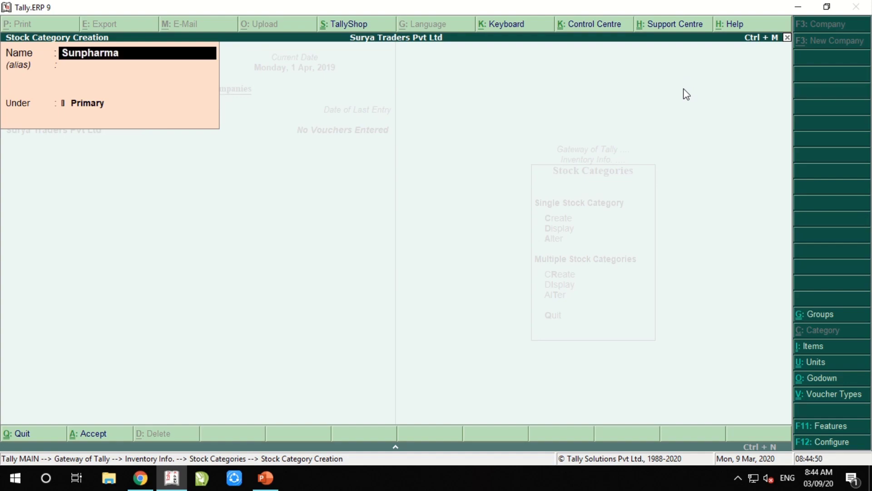
pyautogui.press('Return')
pyautogui.press('Return')
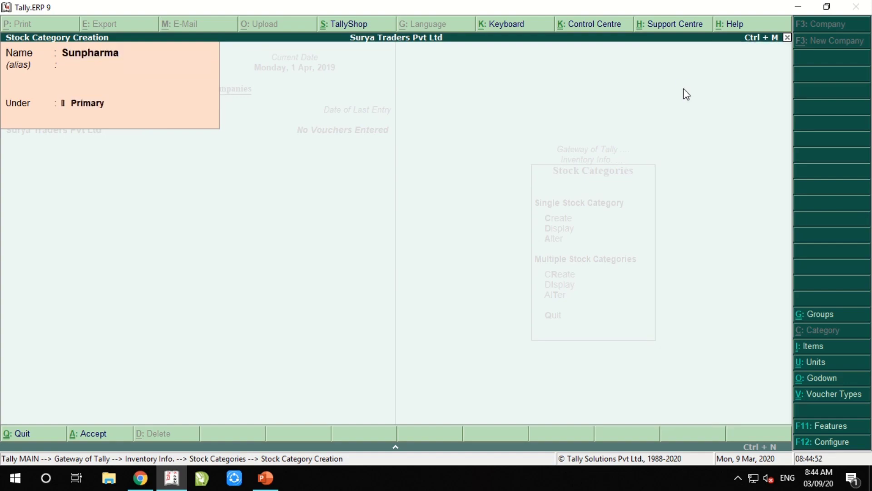
pyautogui.press('Return')
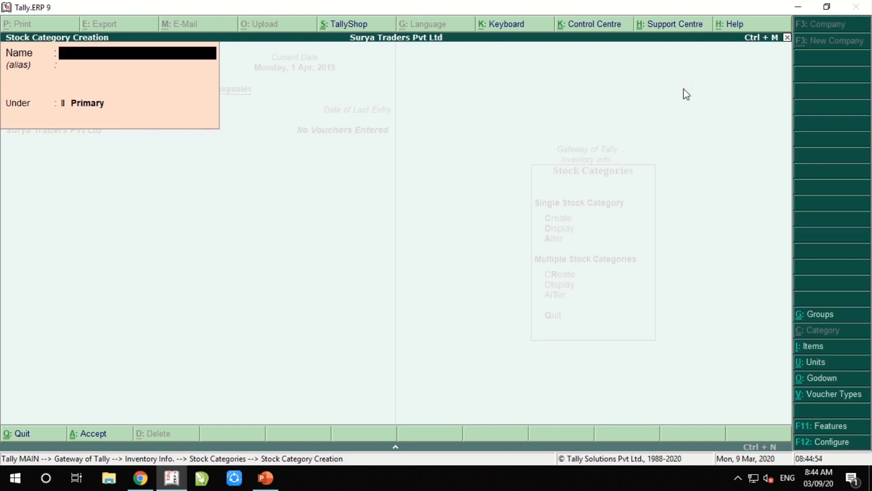
# Create the stock categories Nike and Addidas under Primary, fixing the Addidas typo
pyautogui.write('Nike')
pyautogui.press('Return')
pyautogui.press('Return')
pyautogui.press('Return')
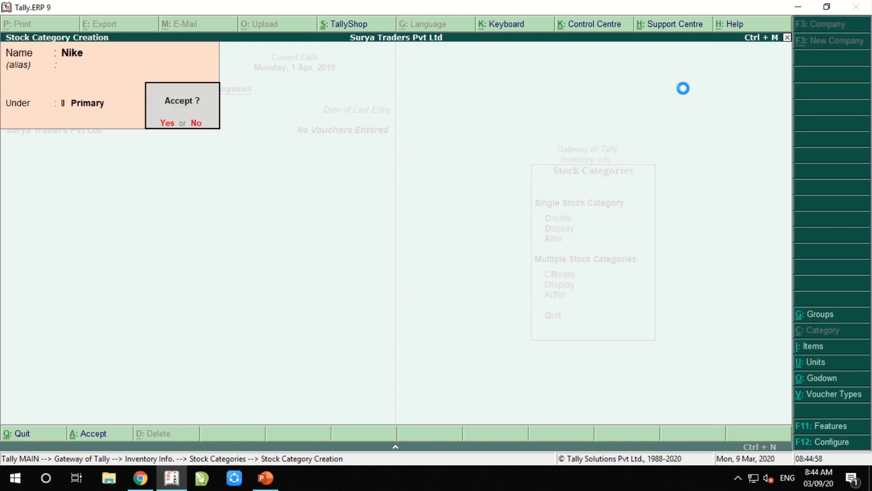
pyautogui.press('Return')
pyautogui.write('Addids')
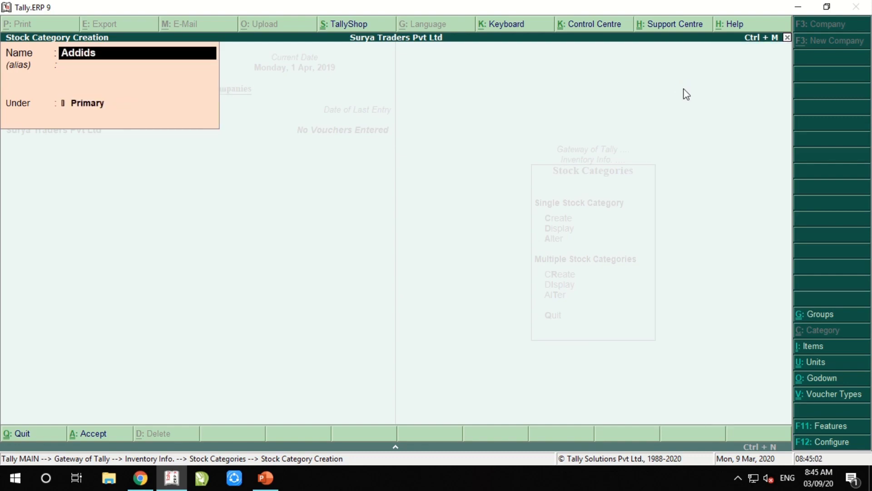
pyautogui.press('BackSpace')
pyautogui.write('as')
pyautogui.press('Return')
pyautogui.press('Return')
pyautogui.press('Return')
pyautogui.press('Return')
pyautogui.press('Escape')
# Display all stock categories through Multiple Stock Categories > Display > All Items
pyautogui.press('Return')
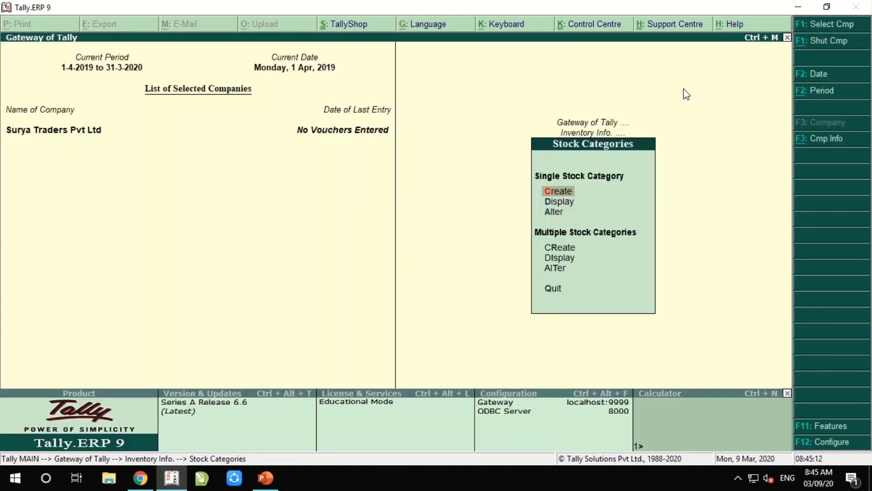
pyautogui.press('Down')
pyautogui.press('Down')
pyautogui.press('Down')
pyautogui.press('Down')
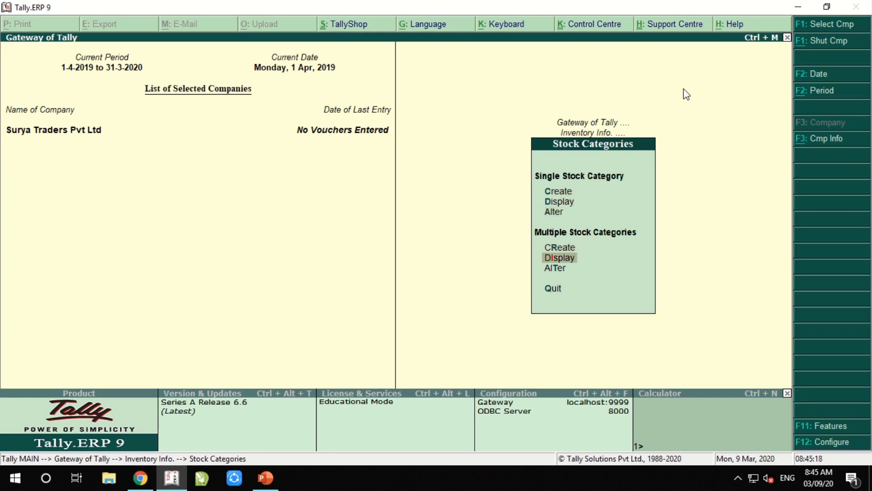
pyautogui.press('Up')
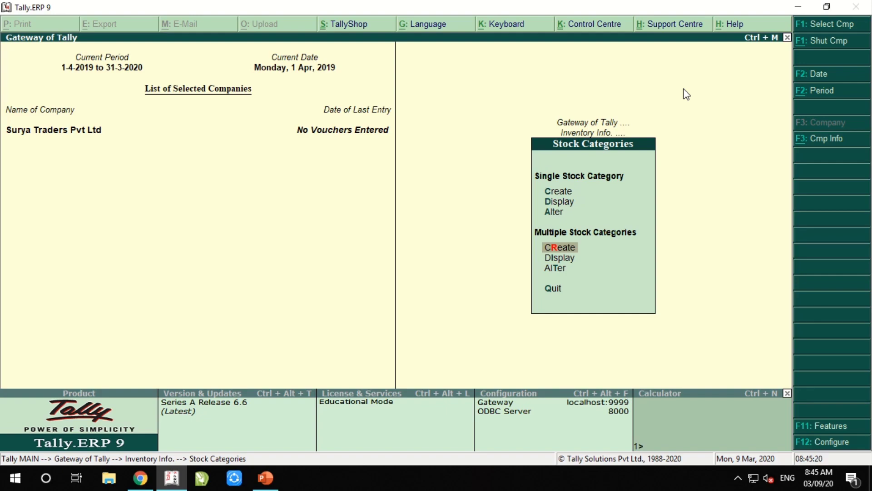
pyautogui.press('Down')
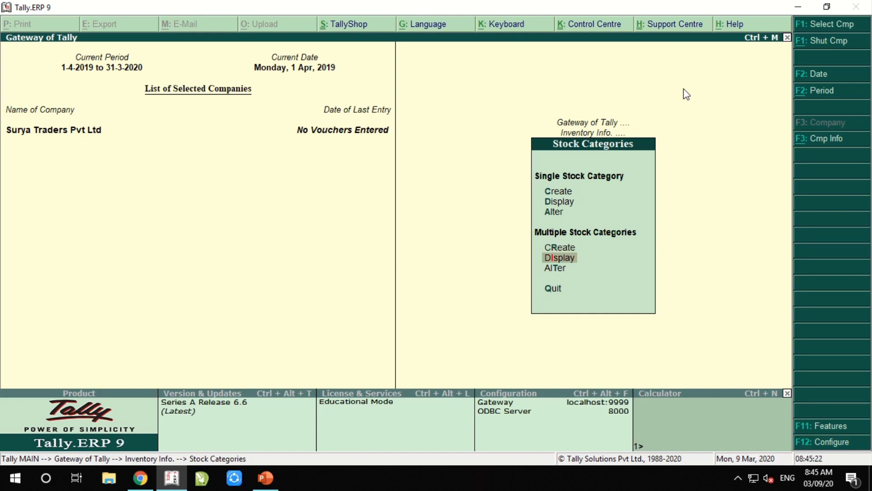
pyautogui.press('Down')
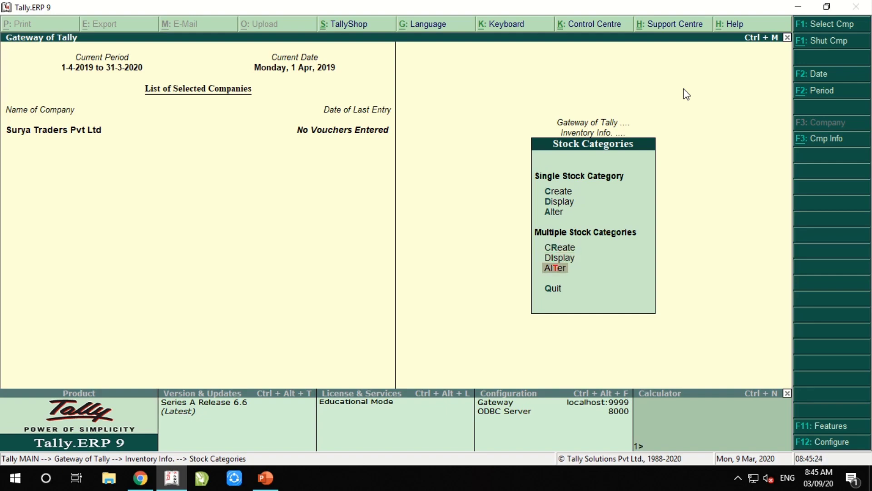
pyautogui.press('Up')
pyautogui.press('Up')
pyautogui.press('Down')
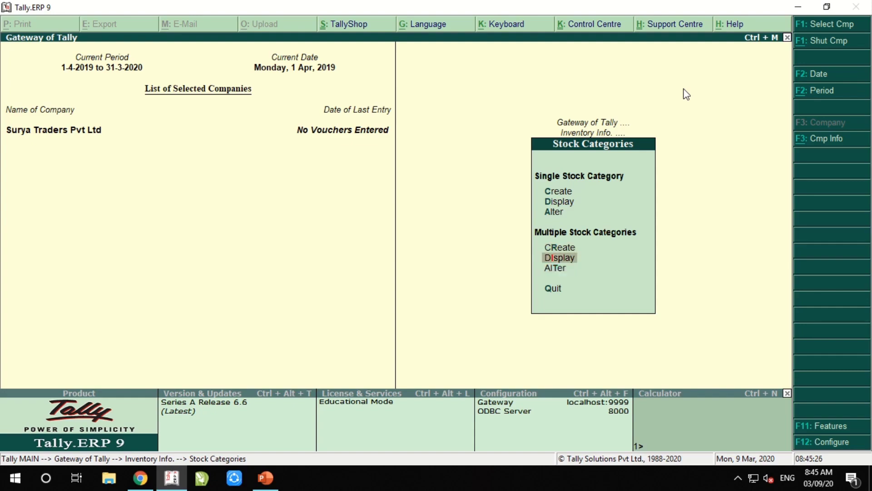
pyautogui.press('Return')
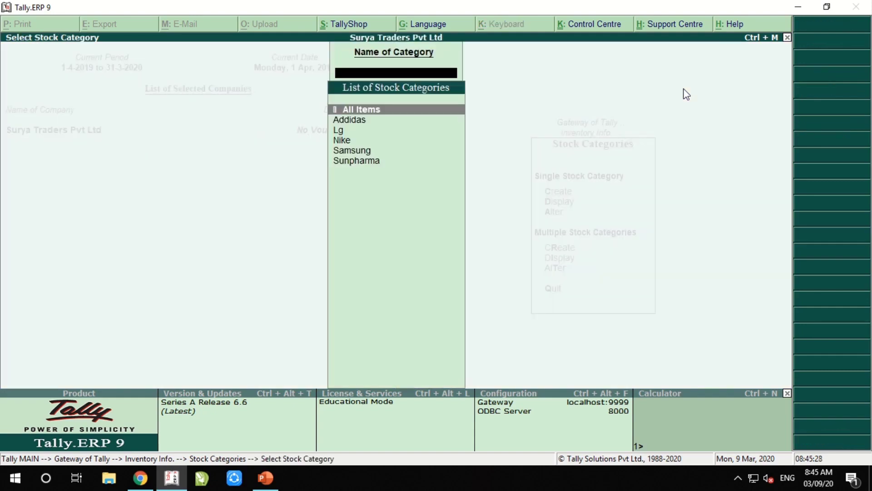
pyautogui.press('Return')
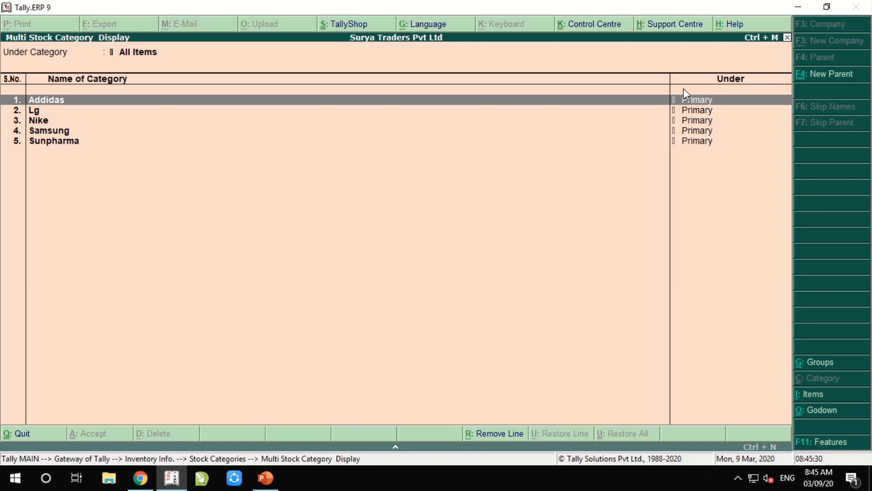
# Check that Addidas, Lg, Nike, Samsung and Sunpharma sit under Primary, then return to Inventory Info
pyautogui.press('Down')
pyautogui.press('Down')
pyautogui.press('Down')
pyautogui.press('Up')
pyautogui.press('Up')
pyautogui.press('Up')
pyautogui.press('Down')
pyautogui.press('Down')
pyautogui.press('Down')
pyautogui.press('Down')
pyautogui.press('Up')
pyautogui.press('Up')
pyautogui.press('Up')
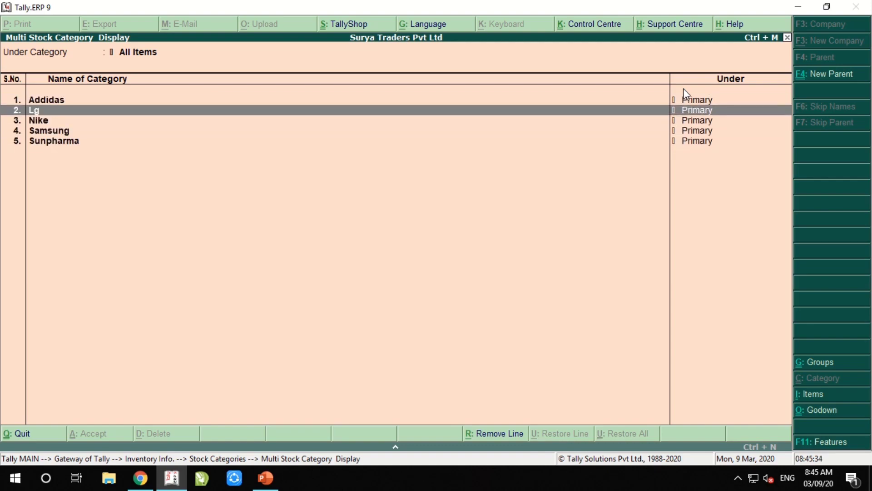
pyautogui.press('Escape')
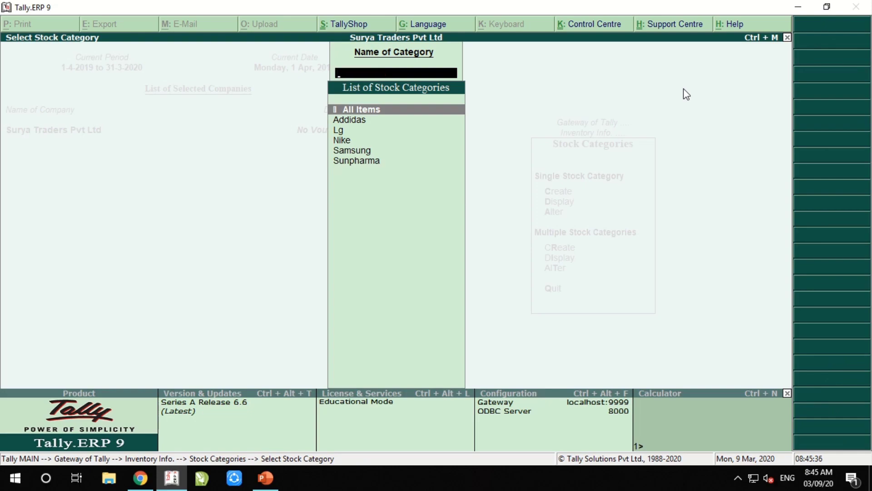
pyautogui.press('Escape')
pyautogui.press('Escape')
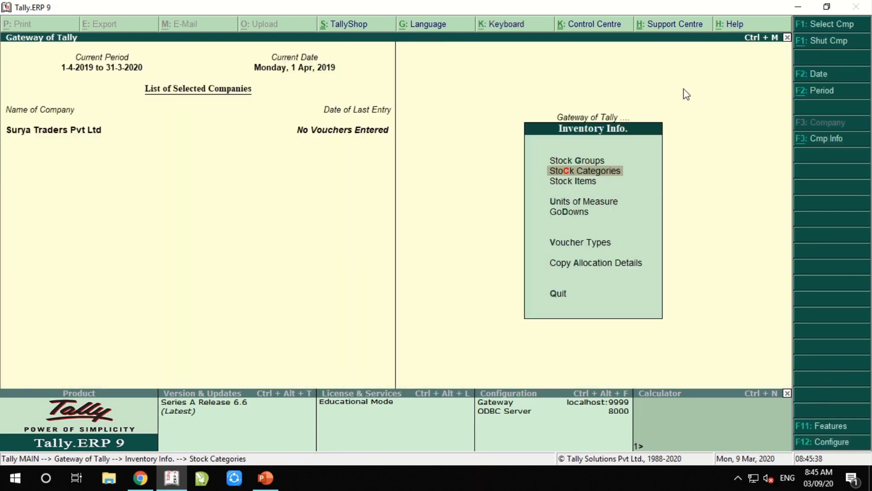
# Start a new Simple unit with symbol kg and formal name Kilo
pyautogui.press('Down')
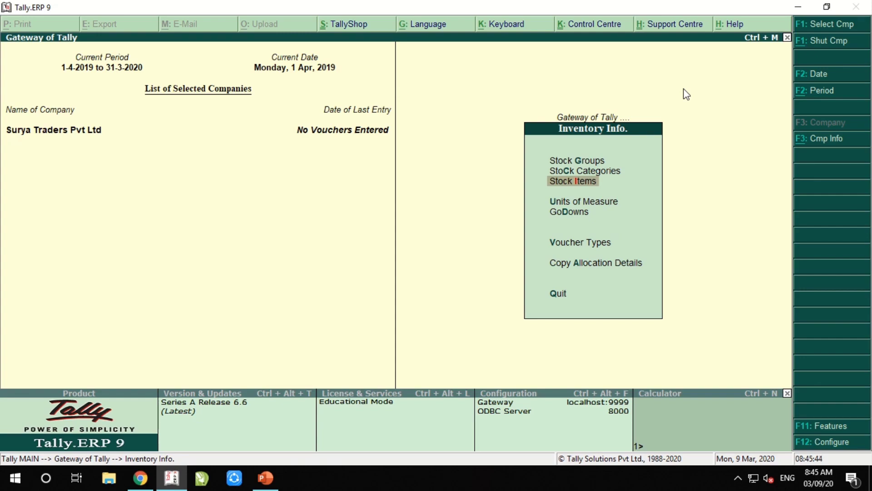
pyautogui.press('Down')
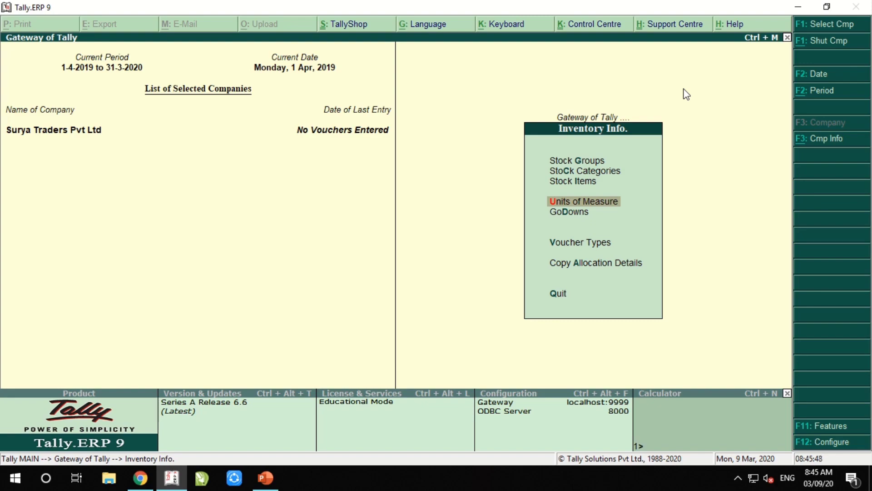
pyautogui.press('Return')
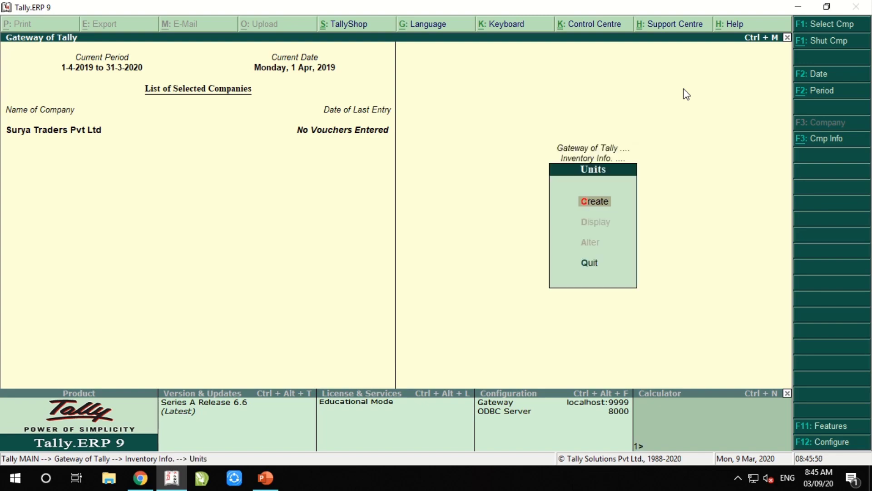
pyautogui.press('Return')
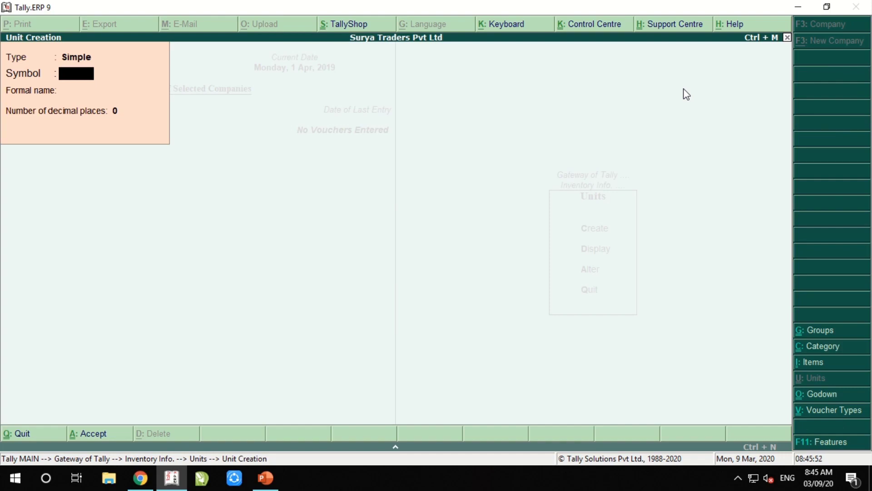
pyautogui.press('BackSpace')
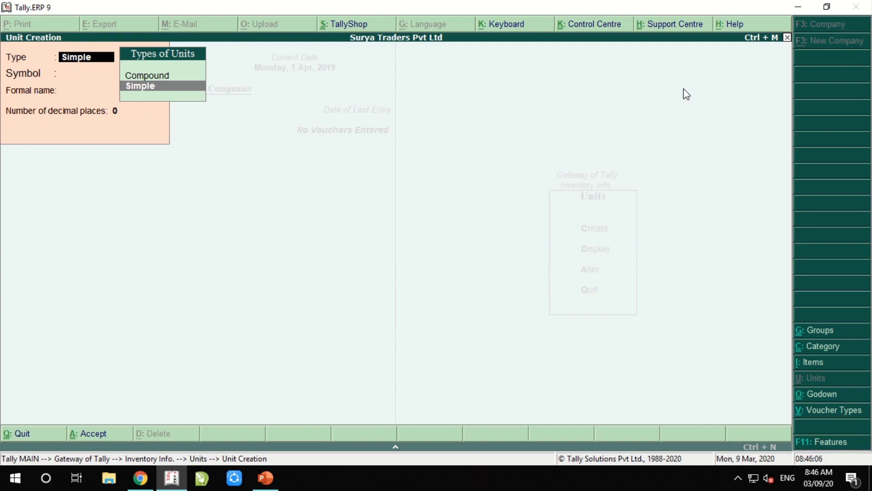
pyautogui.press('Return')
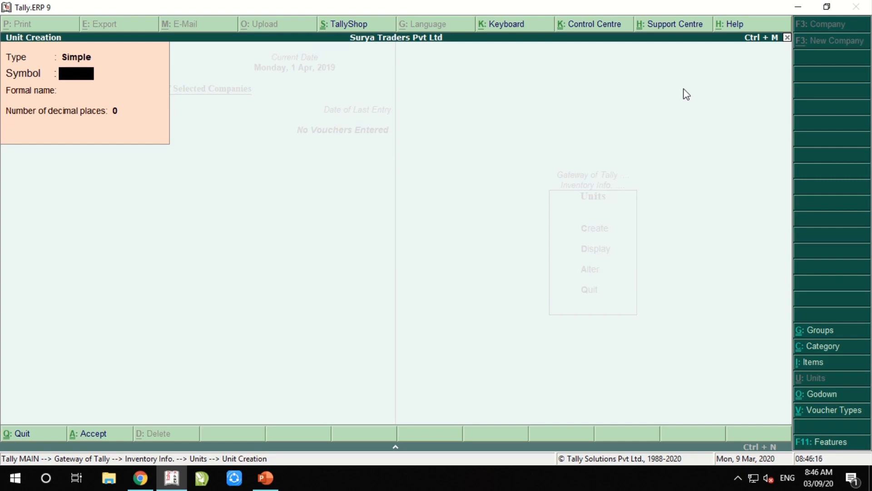
pyautogui.write('kg')
pyautogui.press('Return')
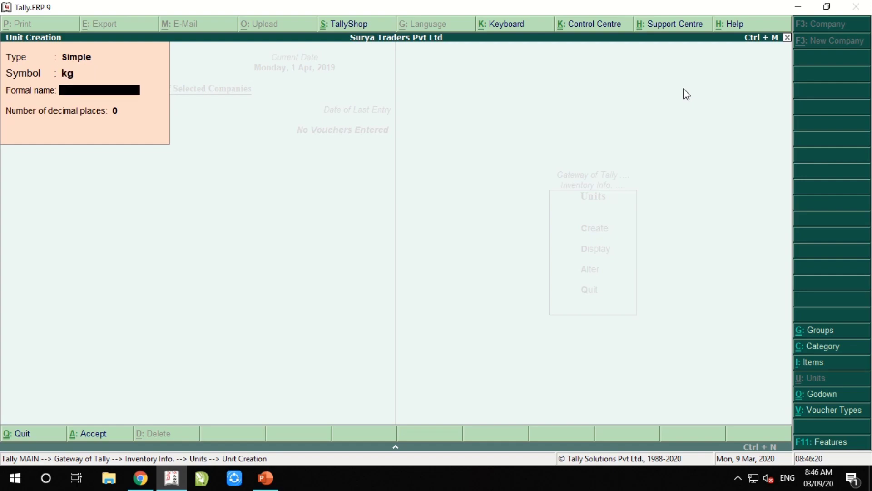
pyautogui.write('Kilo')
pyautogui.press('Return')
pyautogui.press('Return')
# Create the simple units gm (Gramm) and doz (Dozen) with 0 decimals
pyautogui.press('Return')
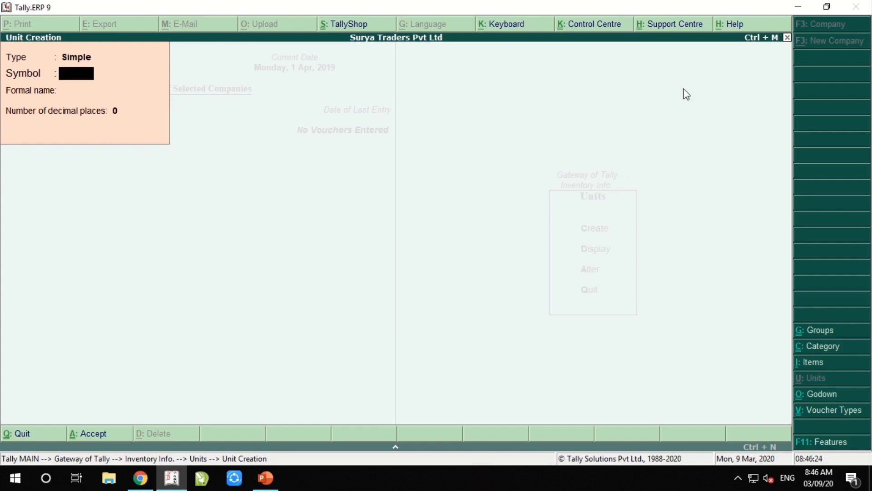
pyautogui.write('gm')
pyautogui.press('Return')
pyautogui.write('Gramm')
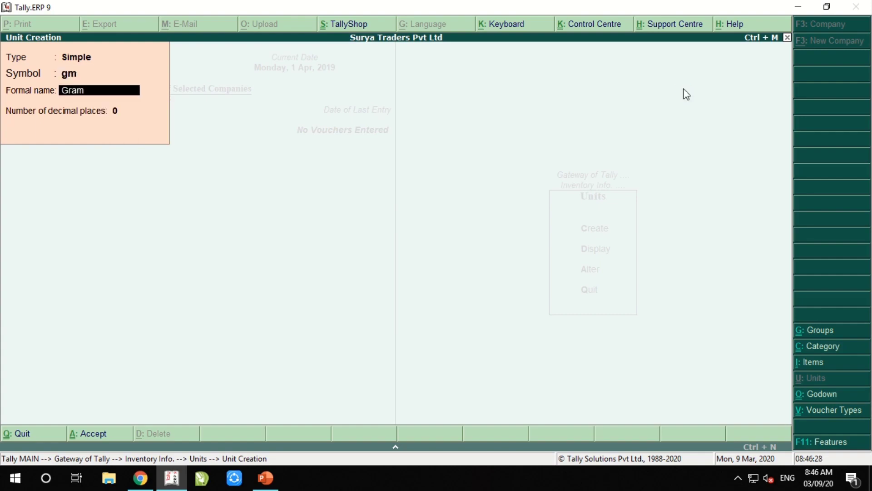
pyautogui.press('Return')
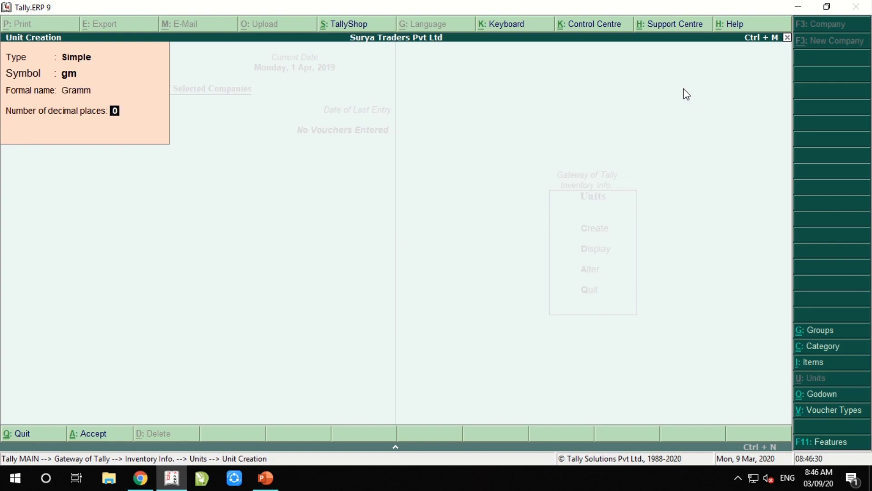
pyautogui.press('Return')
pyautogui.press('Return')
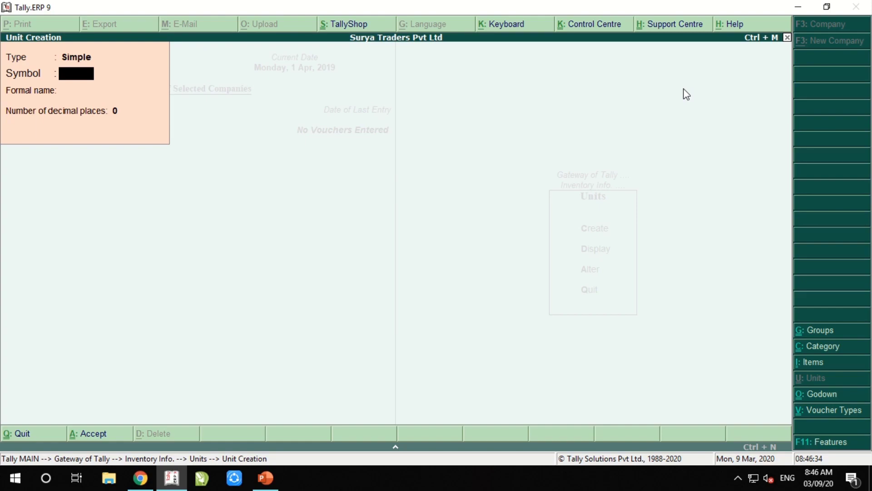
pyautogui.write('doz')
pyautogui.press('Return')
pyautogui.press('Return')
pyautogui.press('BackSpace')
pyautogui.write('Doez')
pyautogui.press('BackSpace')
pyautogui.press('BackSpace')
pyautogui.write('zen')
# Create the simple unit pcs (Pieces) with 0 decimals
pyautogui.press('Return')
pyautogui.press('Return')
pyautogui.press('Return')
pyautogui.write('pcs')
pyautogui.press('Return')
pyautogui.press('Return')
pyautogui.press('BackSpace')
pyautogui.write('Pieces')
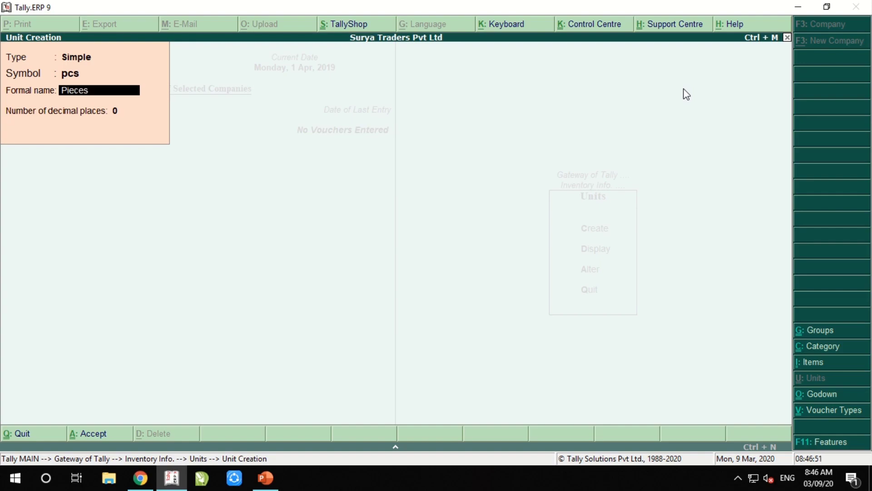
pyautogui.press('Return')
pyautogui.press('Return')
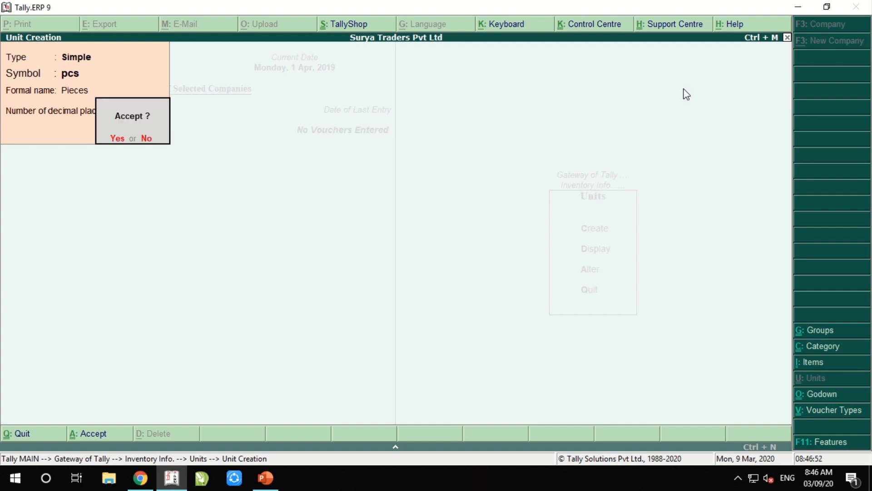
pyautogui.press('Return')
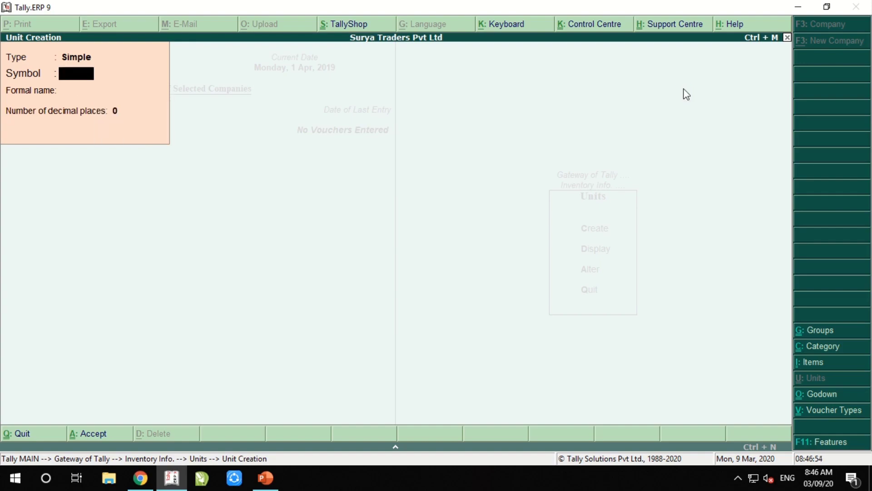
pyautogui.press('BackSpace')
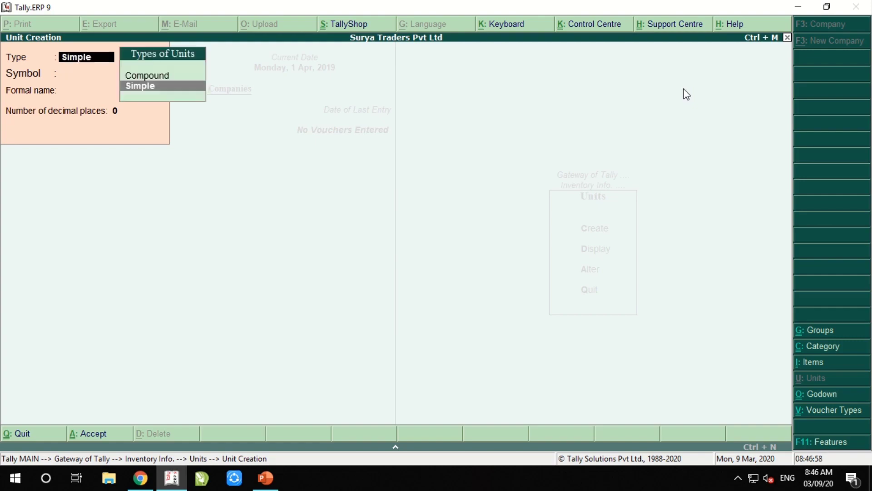
pyautogui.press('Up')
# Create the compound unit kg of 1000 gm
pyautogui.press('Return')
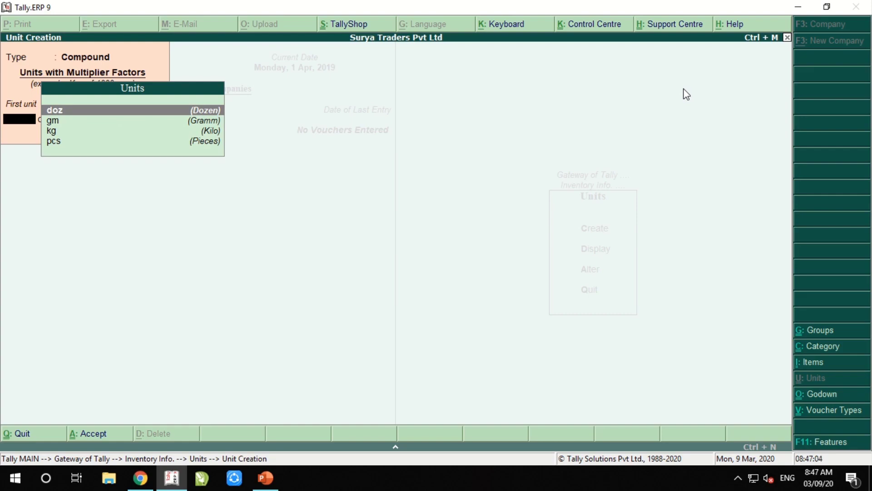
pyautogui.press('Down')
pyautogui.press('Down')
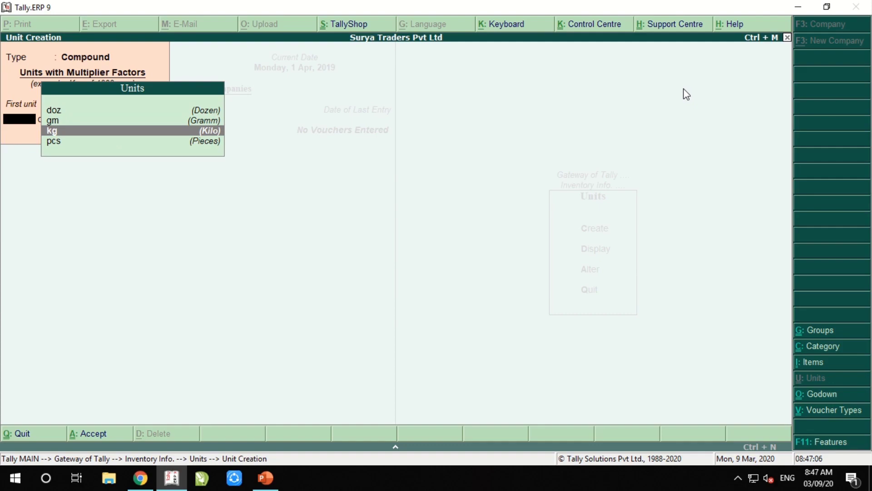
pyautogui.press('Return')
pyautogui.write('1000')
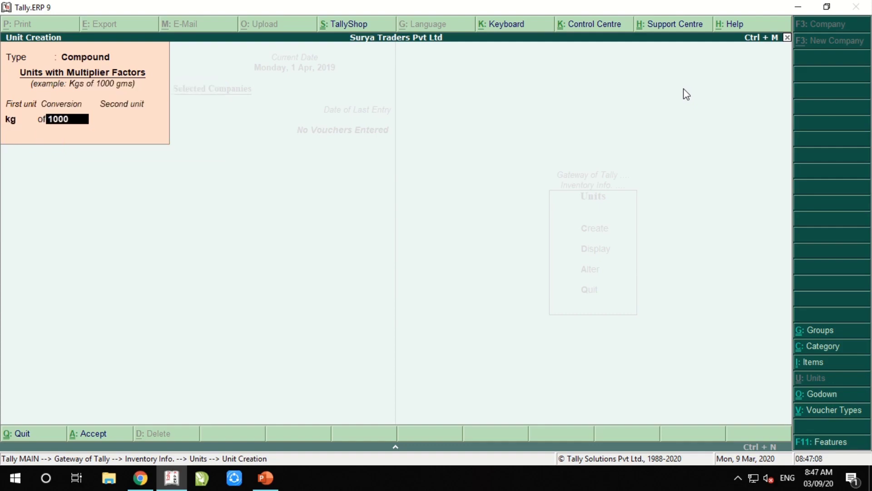
pyautogui.press('Return')
pyautogui.press('Down')
pyautogui.press('Down')
pyautogui.press('Up')
pyautogui.press('Return')
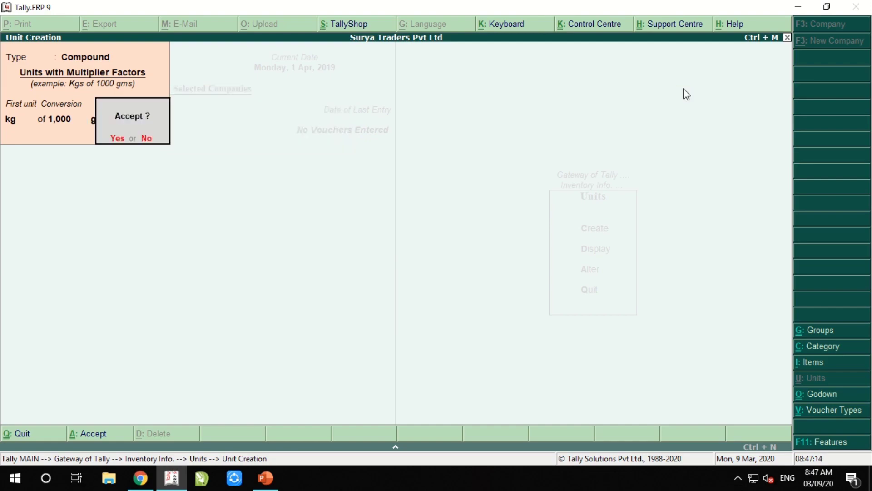
pyautogui.press('n')
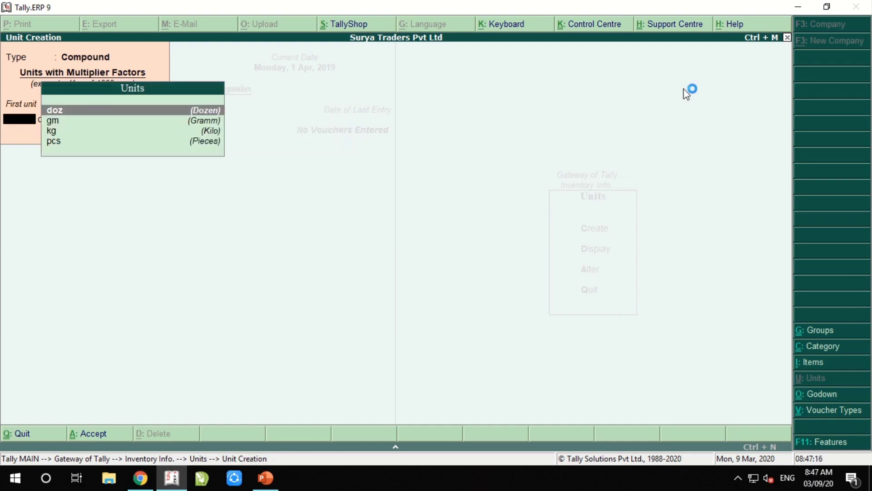
# Create the compound unit doz of 12 pcs
pyautogui.press('Return')
pyautogui.write('12')
pyautogui.press('Return')
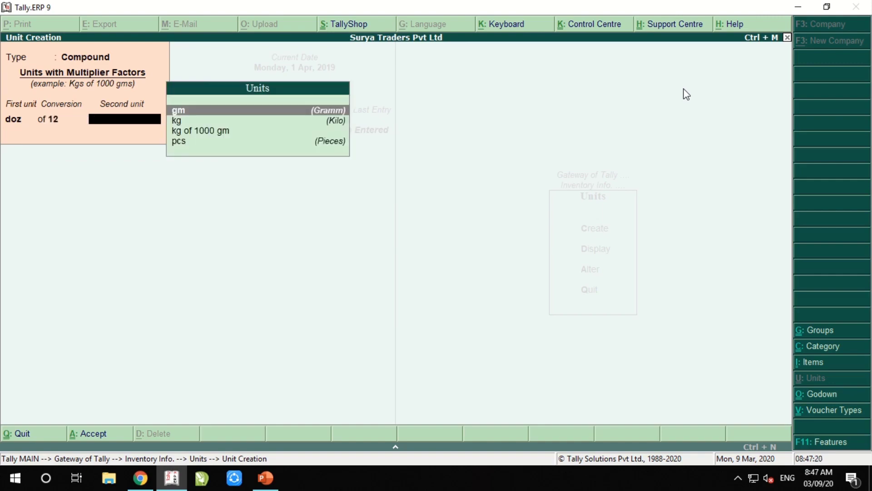
pyautogui.press('Down')
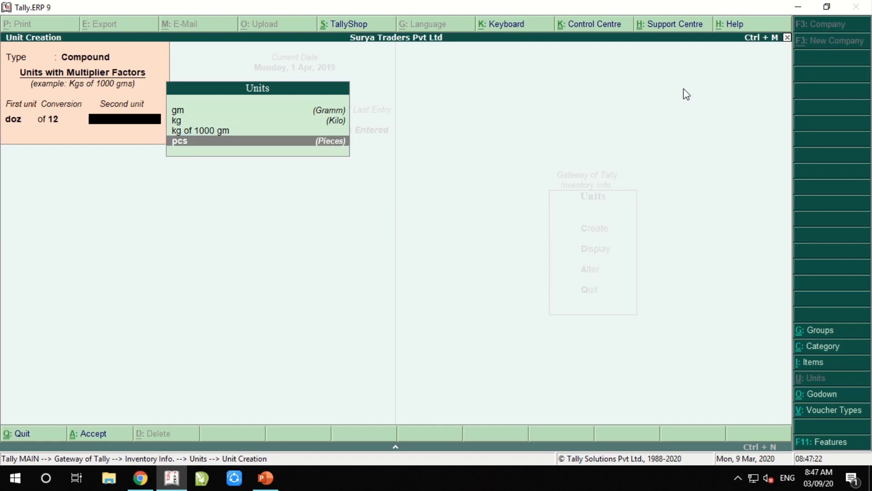
pyautogui.press('Return')
pyautogui.press('Return')
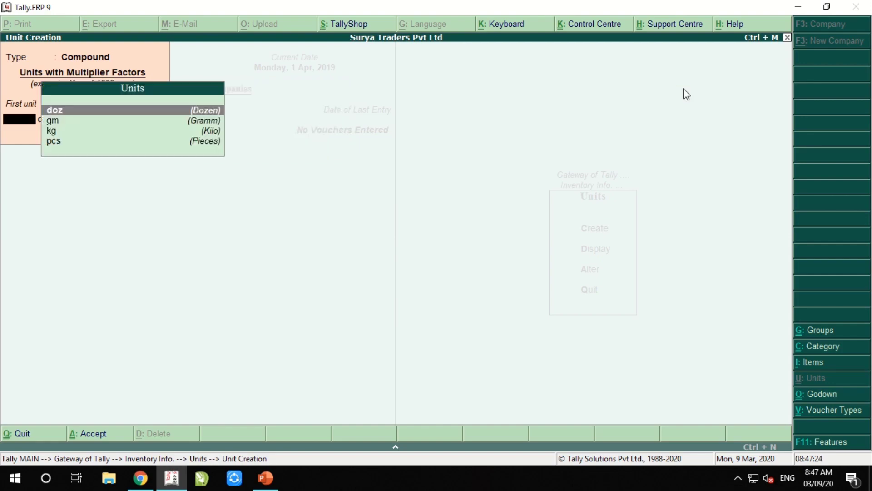
pyautogui.press('Escape')
pyautogui.press('Return')
# Display the list of existing units of measure to review them
pyautogui.press('Down')
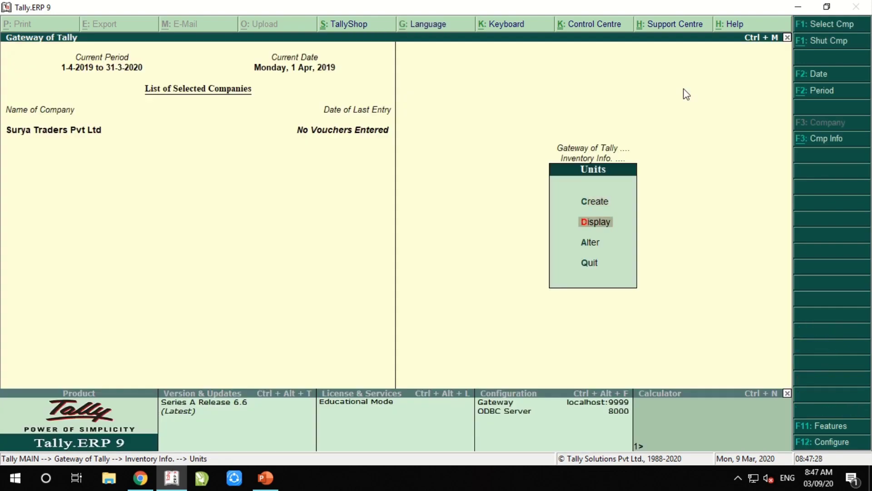
pyautogui.press('Return')
pyautogui.press('Down')
pyautogui.press('Down')
pyautogui.press('Down')
pyautogui.press('Down')
pyautogui.press('Down')
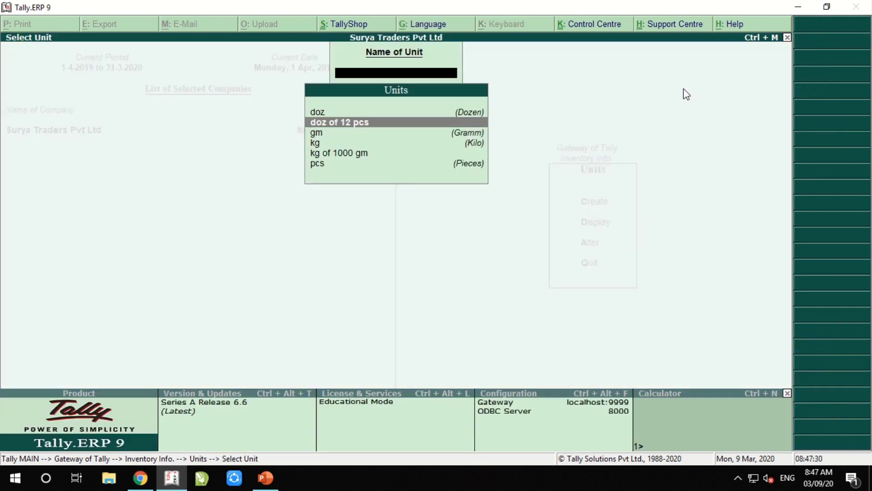
pyautogui.press('Up')
pyautogui.press('Up')
pyautogui.press('Up')
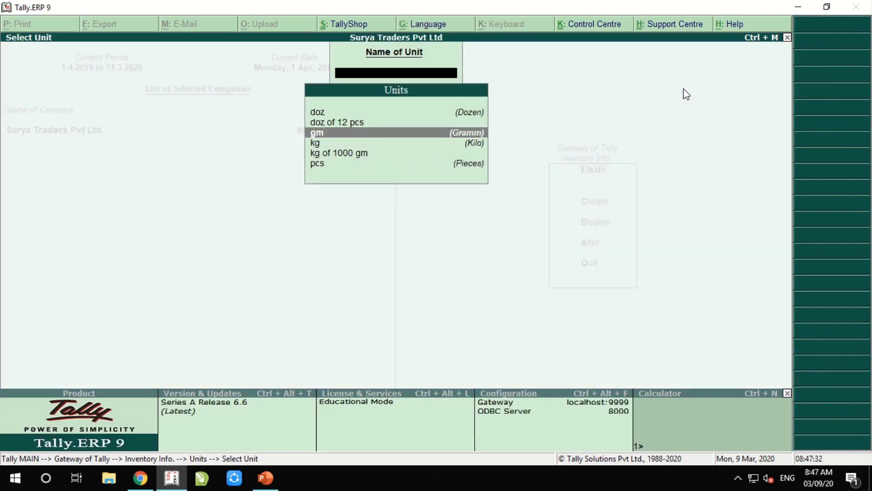
pyautogui.press('Escape')
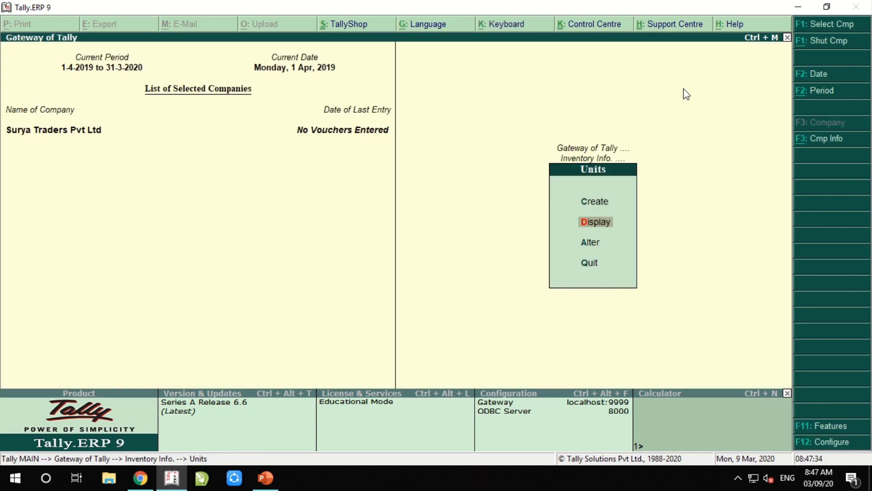
pyautogui.press('Escape')
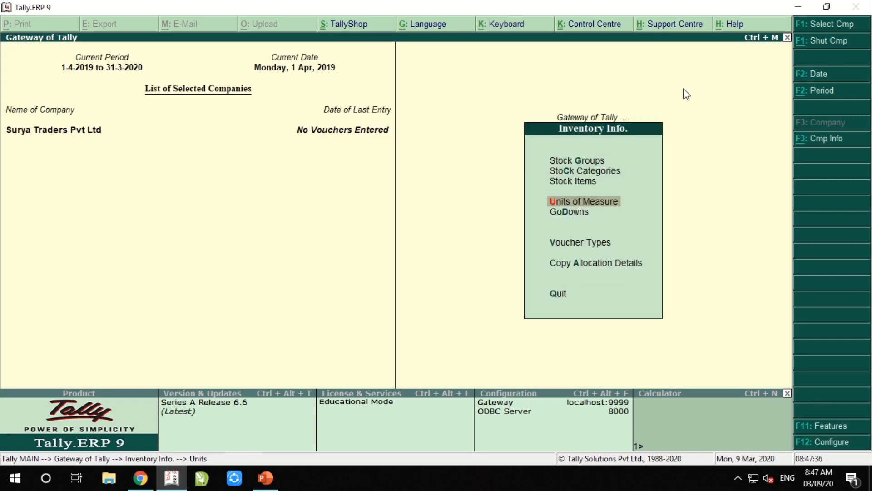
# Alter the gm unit so its formal name reads Gram instead of Gramm
pyautogui.press('Return')
pyautogui.press('Down')
pyautogui.press('Down')
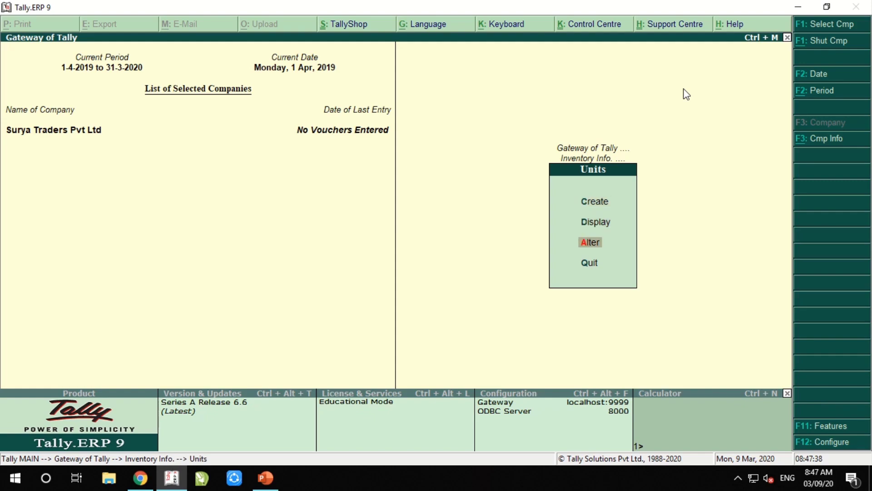
pyautogui.press('Return')
pyautogui.press('Down')
pyautogui.press('Down')
pyautogui.press('Down')
pyautogui.press('Up')
pyautogui.press('Return')
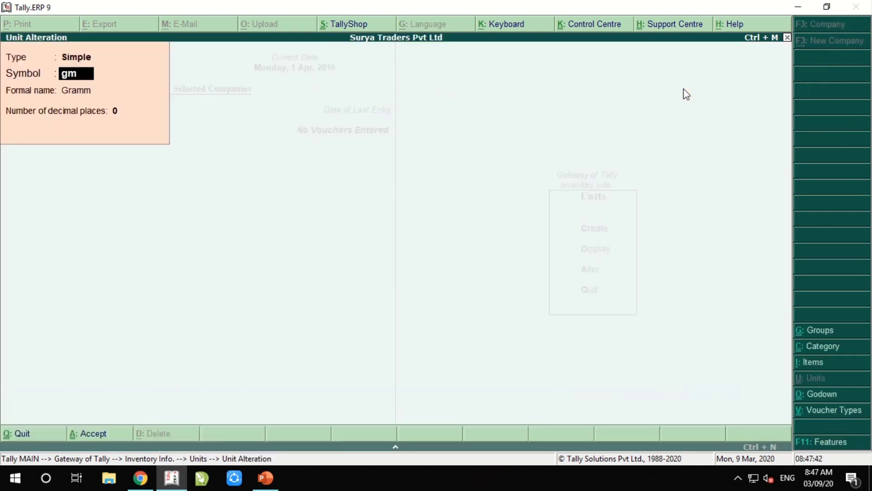
pyautogui.press('Return')
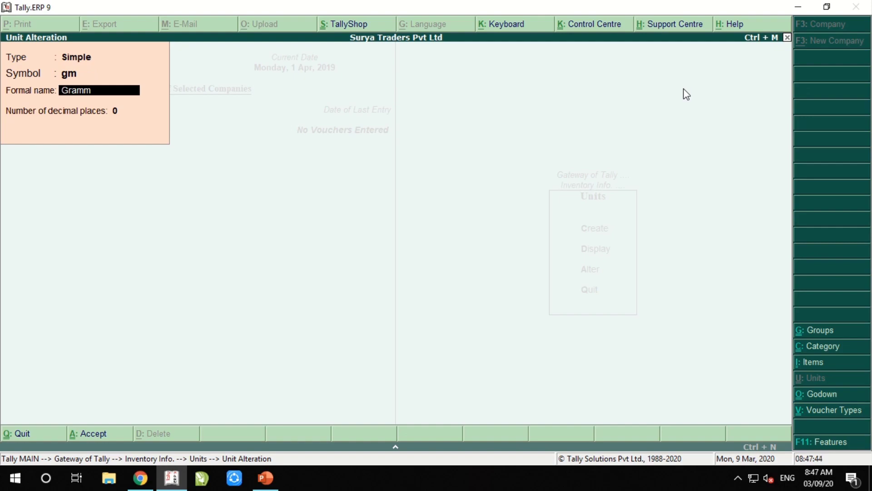
pyautogui.press('Right')
pyautogui.press('Right')
pyautogui.press('Delete')
pyautogui.press('Return')
pyautogui.press('Return')
pyautogui.press('Return')
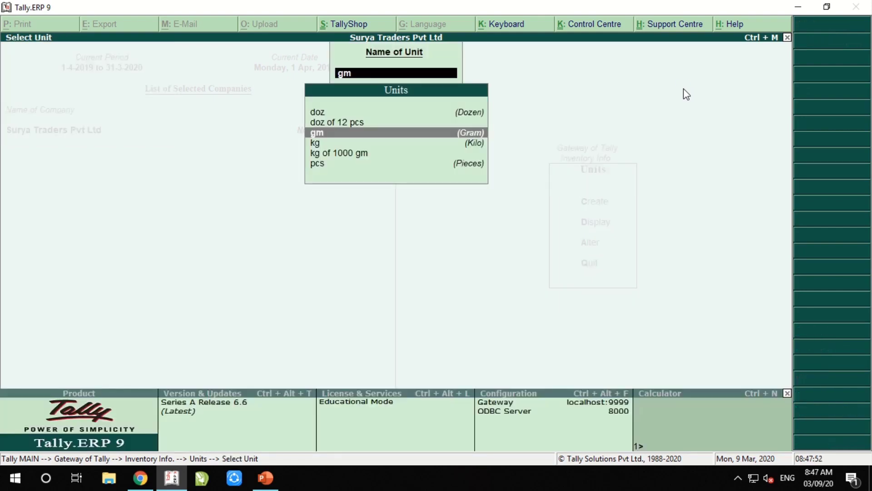
pyautogui.press('Escape')
pyautogui.press('Escape')
pyautogui.press('Escape')
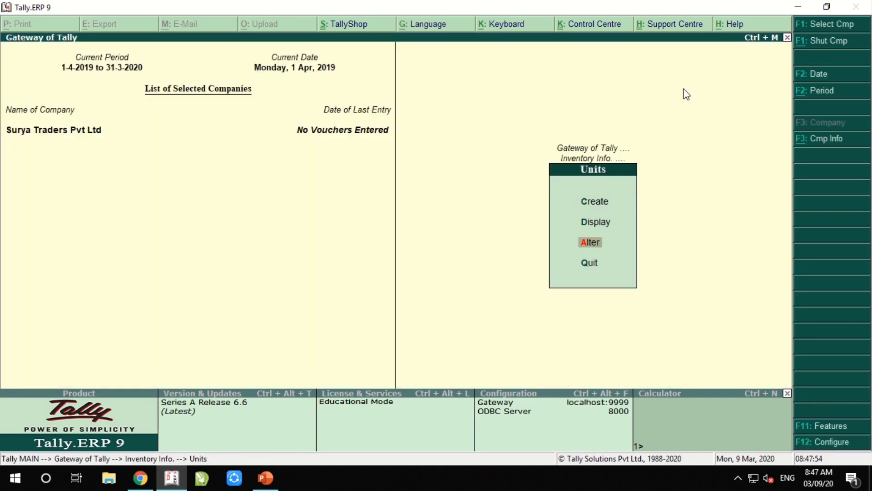
# Start a single godown named Factory 1 with alias G-1
pyautogui.press('Down')
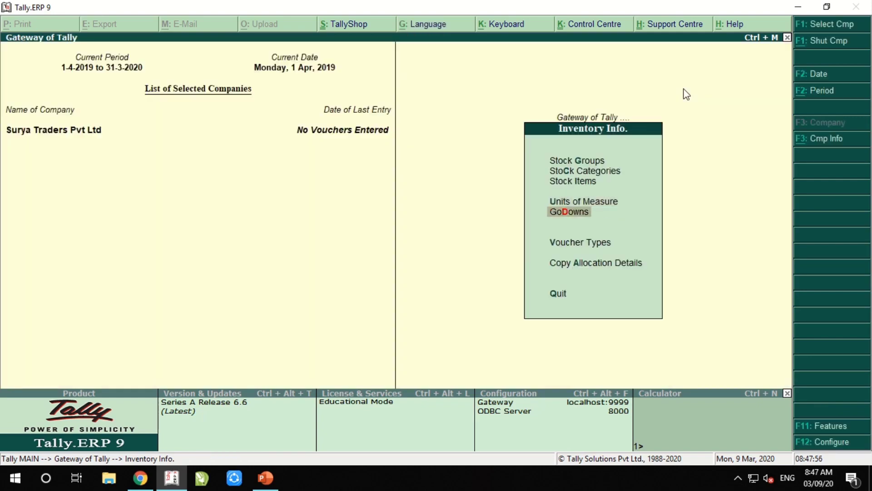
pyautogui.press('Return')
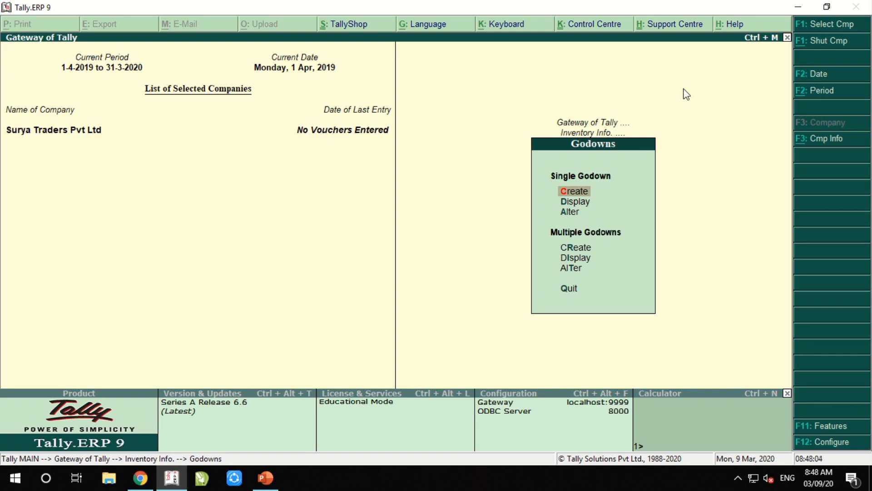
pyautogui.press('Return')
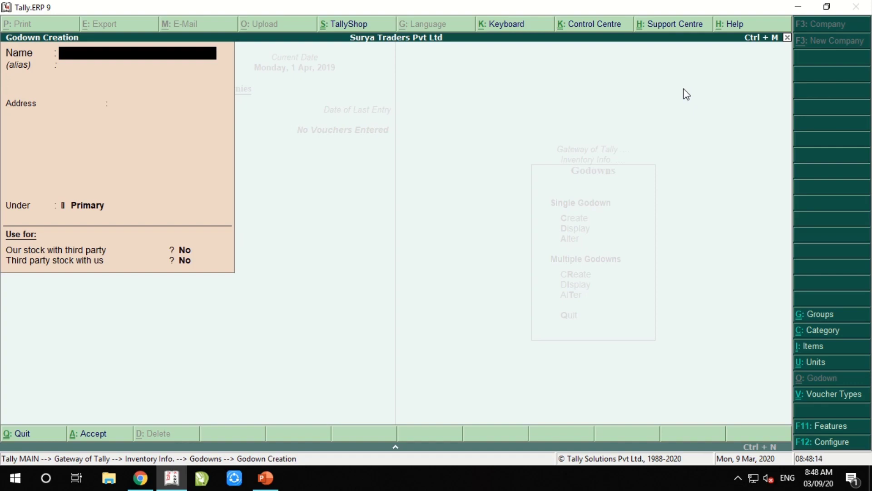
pyautogui.write('Factory 1')
pyautogui.press('Return')
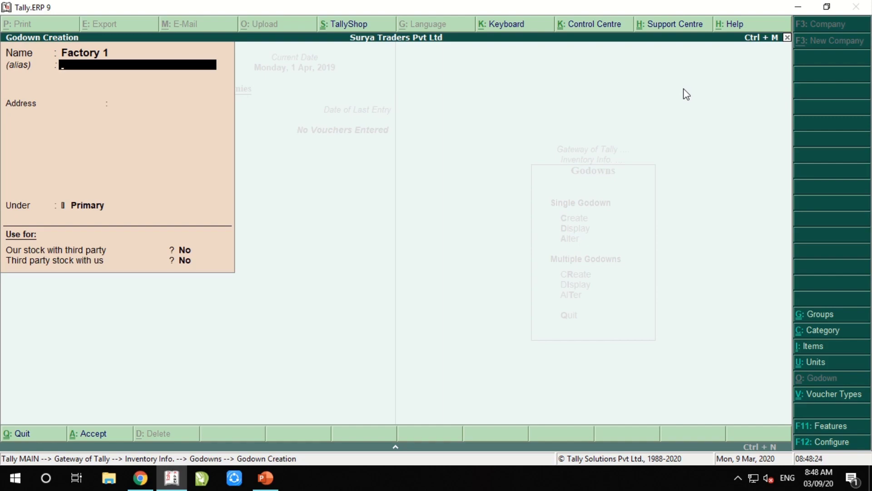
pyautogui.write('G')
pyautogui.press('BackSpace')
pyautogui.write('1')
pyautogui.press('Return')
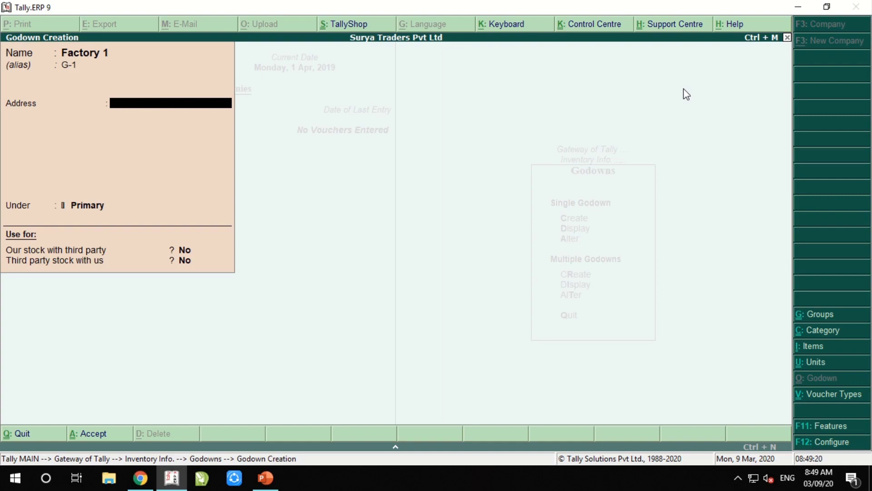
pyautogui.press('Return')
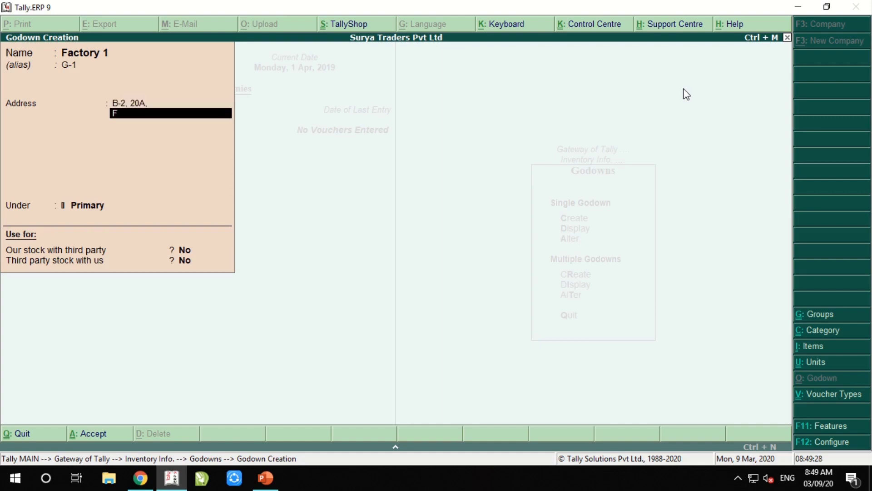
pyautogui.press('Return')
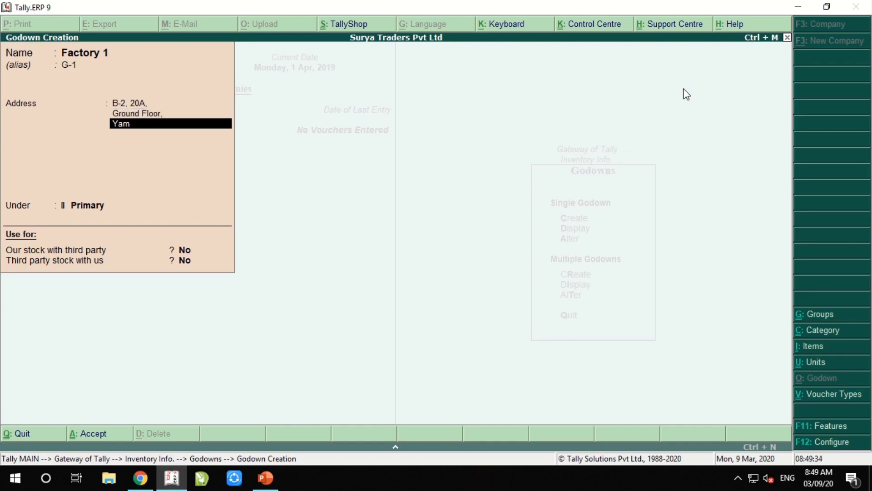
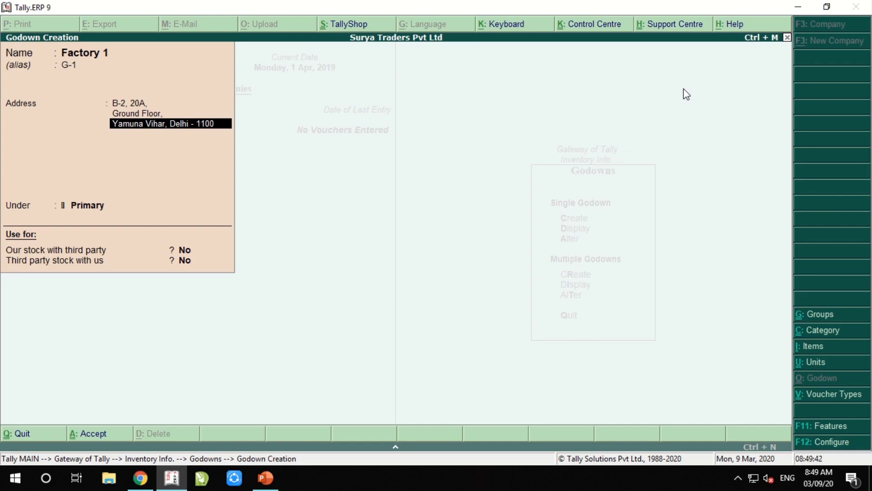
pyautogui.write(',')
pyautogui.press('Return')
pyautogui.press('Return')
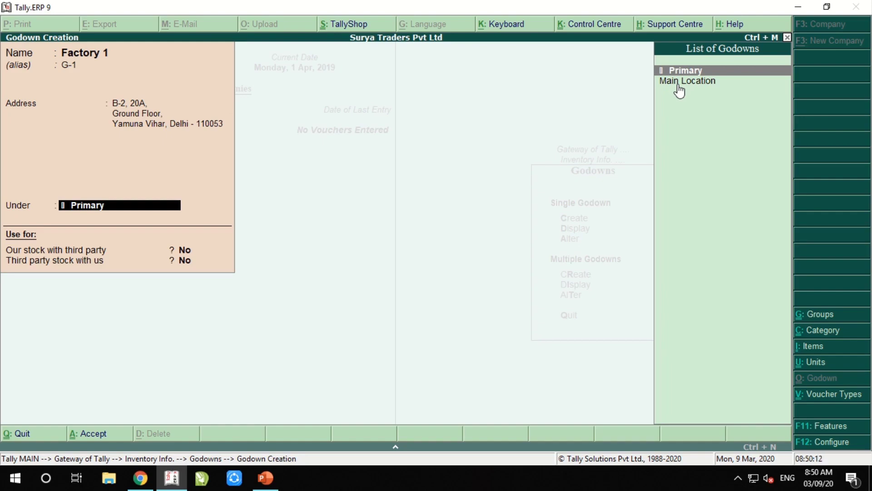
# Keep Factory 1 under Primary with both third-party stock options No, and save it
pyautogui.press('Return')
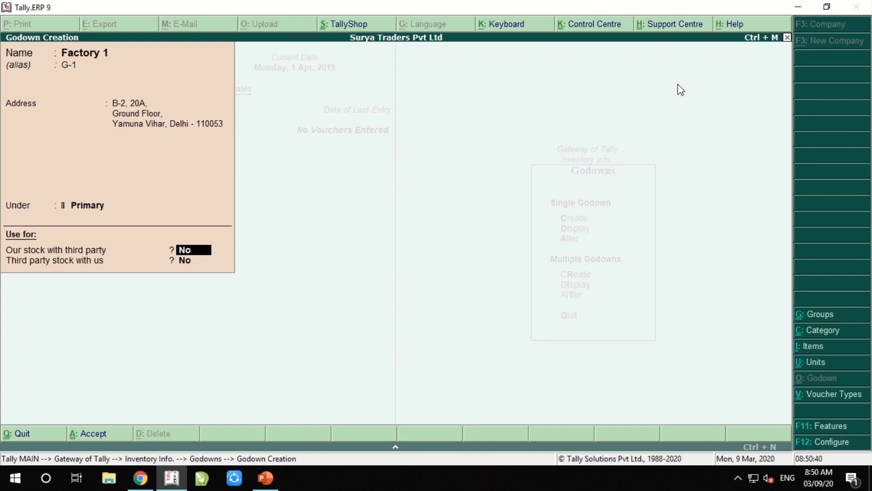
pyautogui.press('Return')
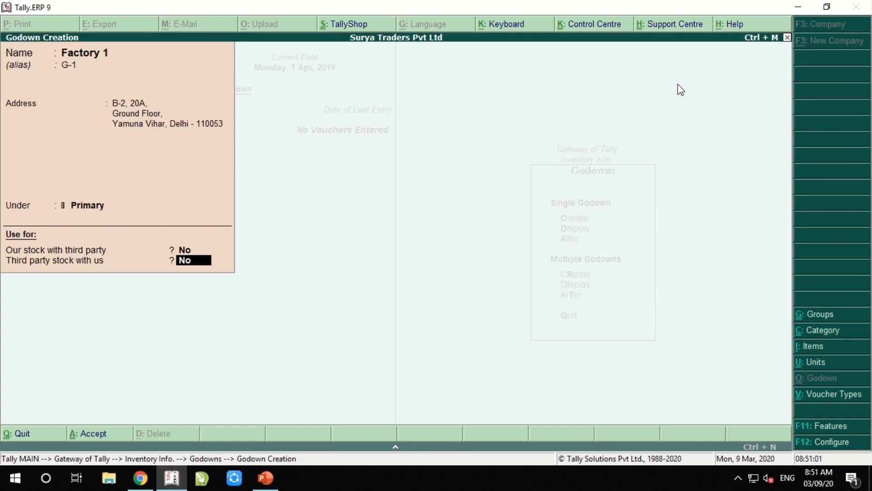
pyautogui.press('Return')
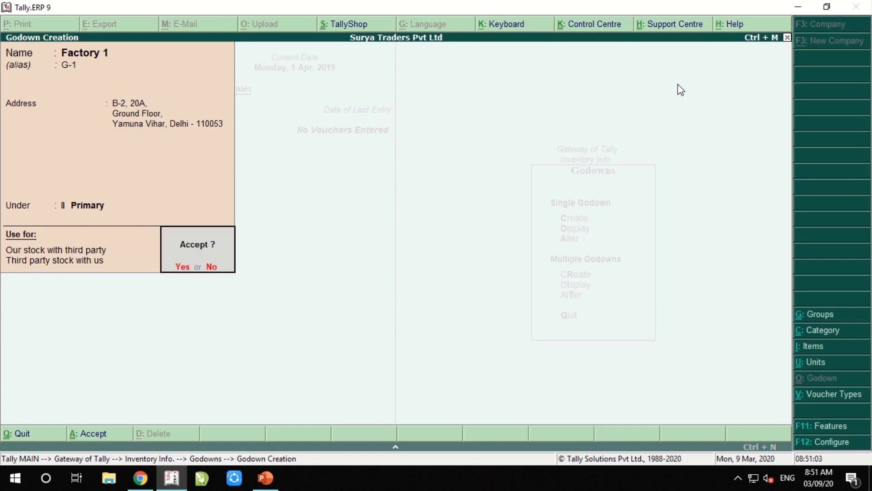
pyautogui.press('Return')
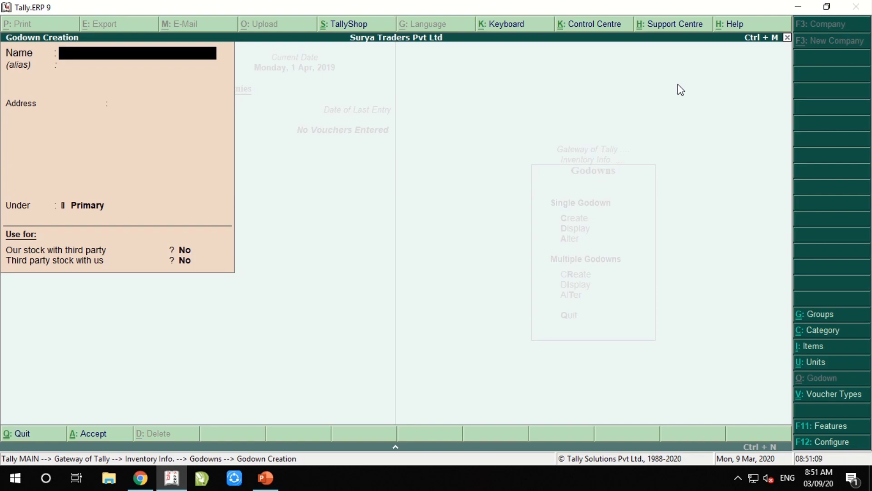
# Create godown Store 1 with alias G - 2 and save it
pyautogui.write('Store 1')
pyautogui.press('Return')
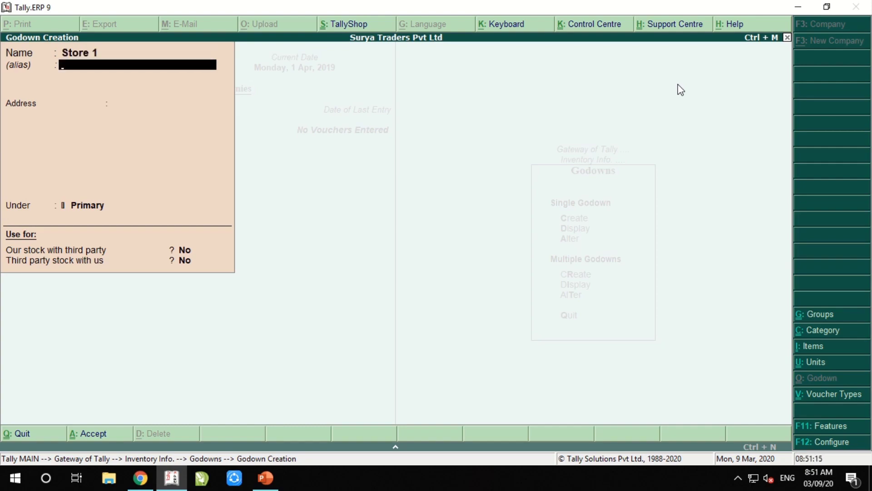
pyautogui.write('G - 2')
pyautogui.press('Return')
pyautogui.press('Return')
pyautogui.press('Return')
pyautogui.press('Return')
pyautogui.press('Return')
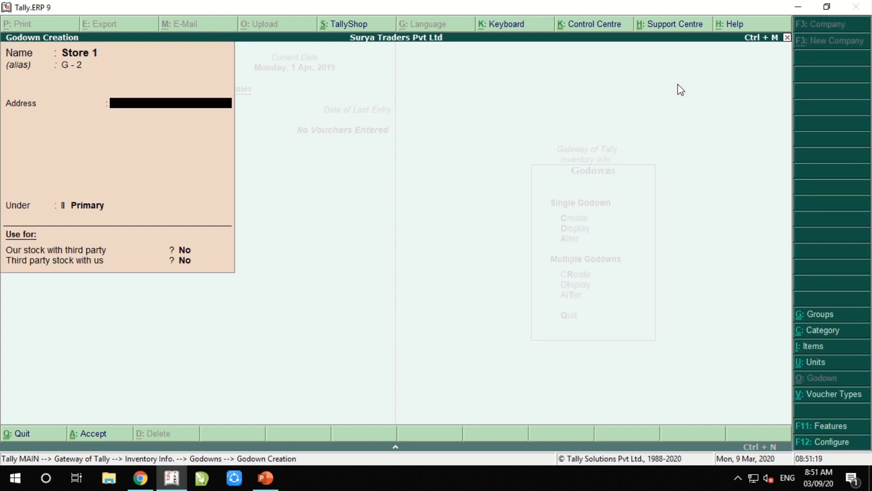
pyautogui.press('Return')
# Create godown Factory 2 with alias G - 3 under Primary and save it
pyautogui.write('Factor')
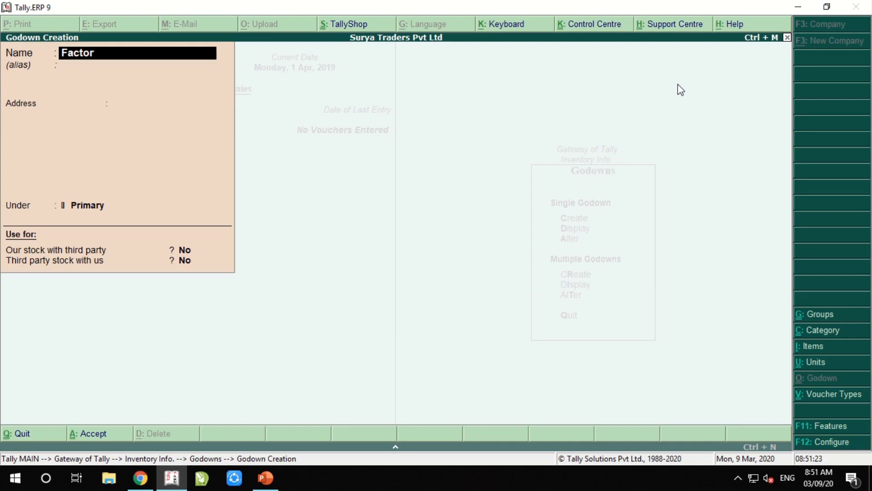
pyautogui.write('y 2')
pyautogui.press('Return')
pyautogui.write('G- 3')
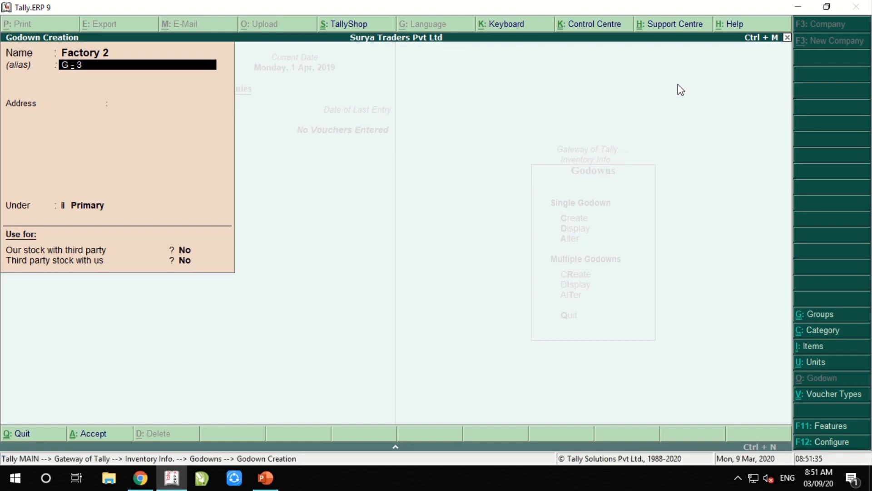
pyautogui.press('Return')
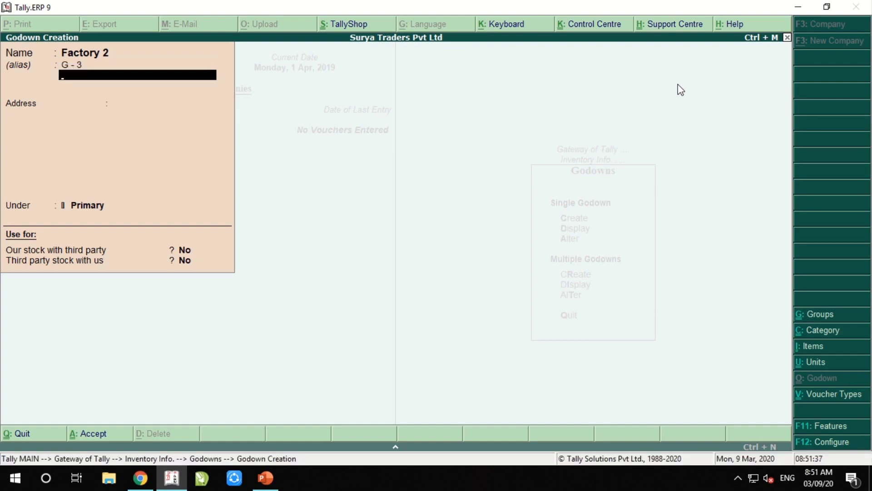
pyautogui.press('Return')
pyautogui.press('Return')
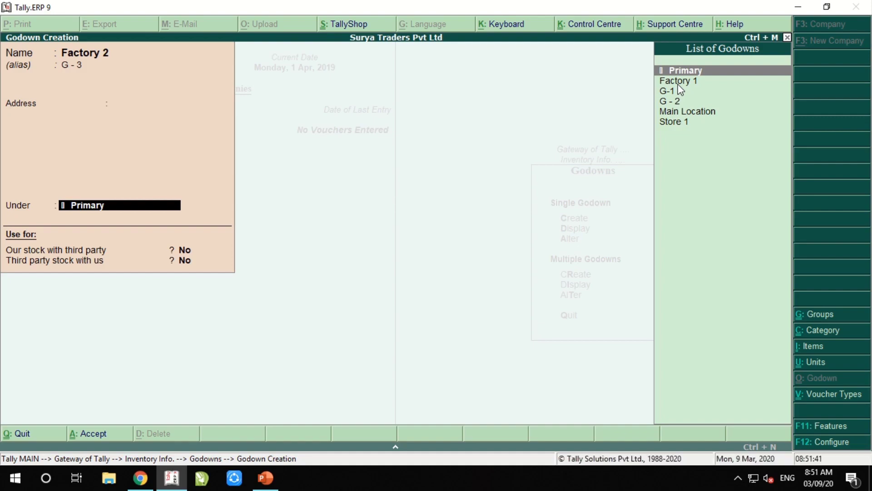
pyautogui.press('Return')
pyautogui.press('Return')
pyautogui.press('Return')
pyautogui.press('Return')
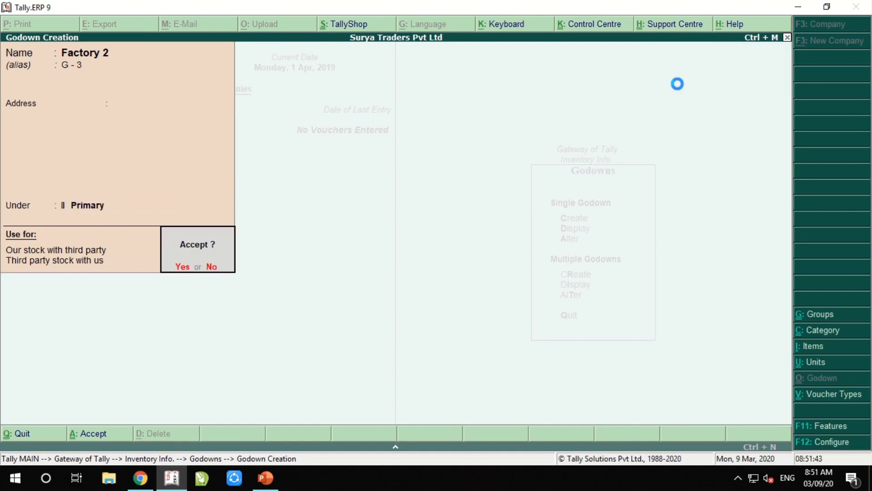
# Leave godown creation and display all godowns together via Multiple Godowns > Display
pyautogui.press('Escape')
pyautogui.press('Return')
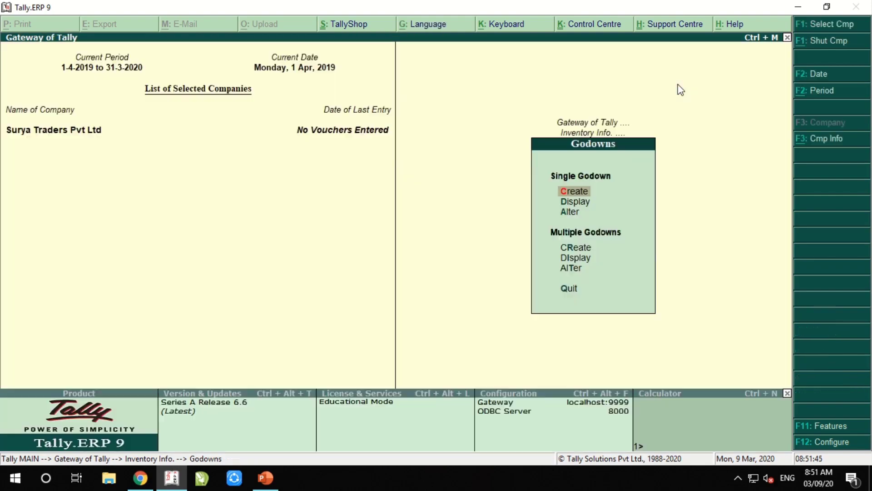
pyautogui.press('Down')
pyautogui.press('Down')
pyautogui.press('Down')
pyautogui.press('Down')
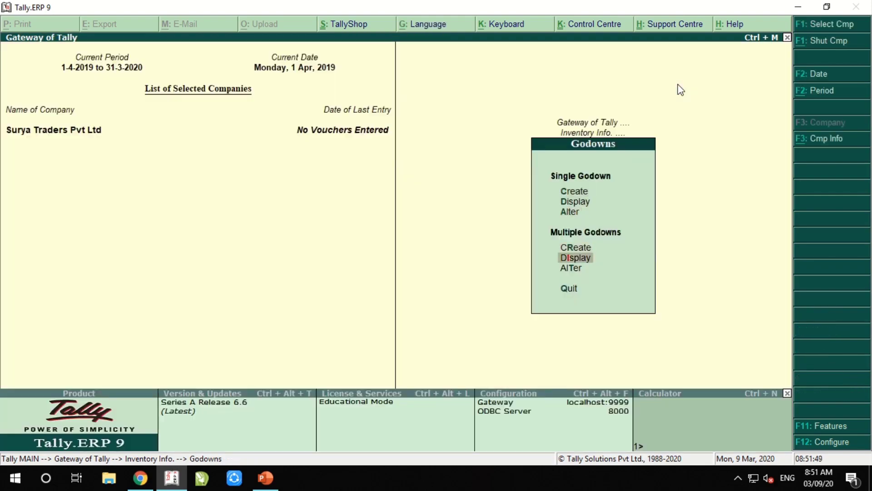
pyautogui.press('Return')
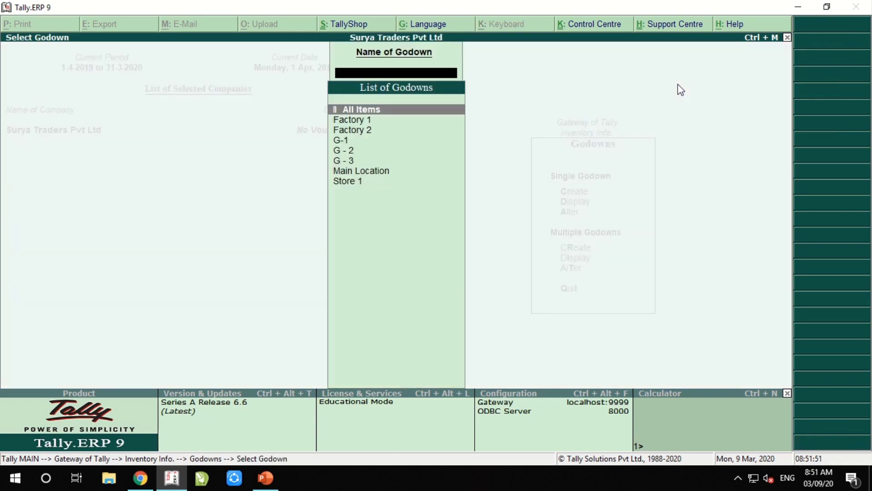
pyautogui.press('Return')
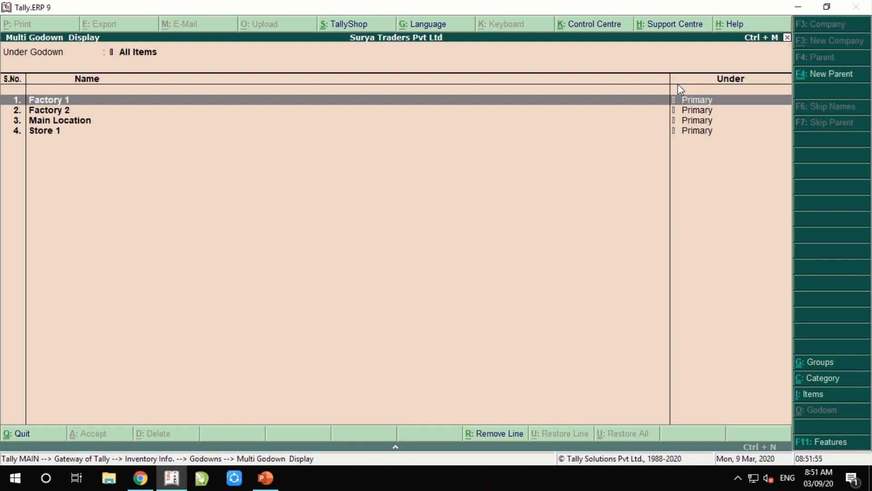
pyautogui.press('Down')
pyautogui.press('Down')
pyautogui.press('Down')
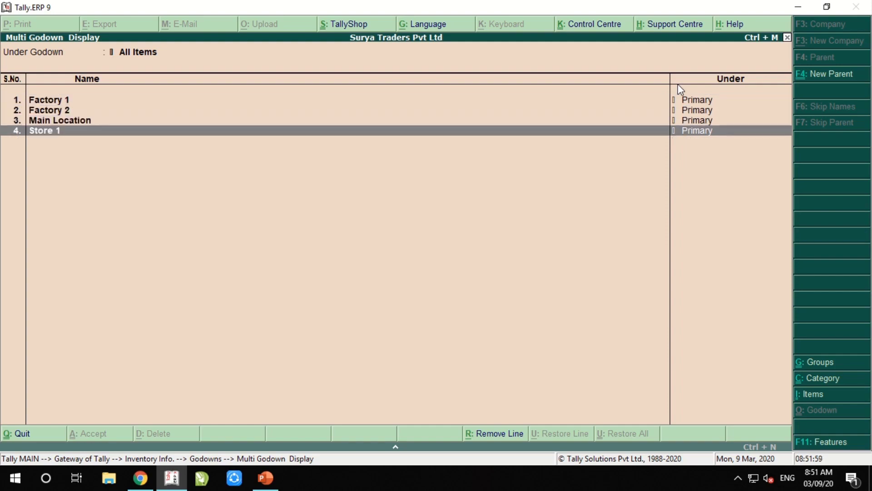
pyautogui.press('Escape')
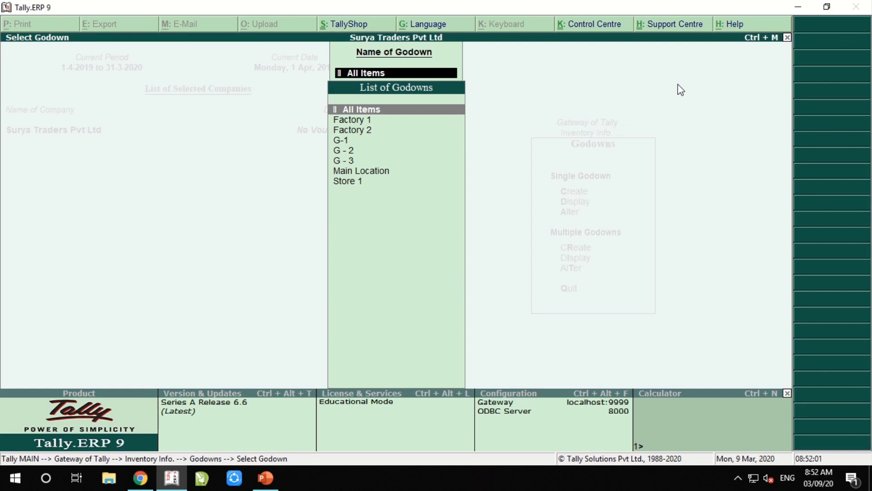
# Display Factory 2 to confirm no godowns sit beneath it
pyautogui.press('Down')
pyautogui.press('Down')
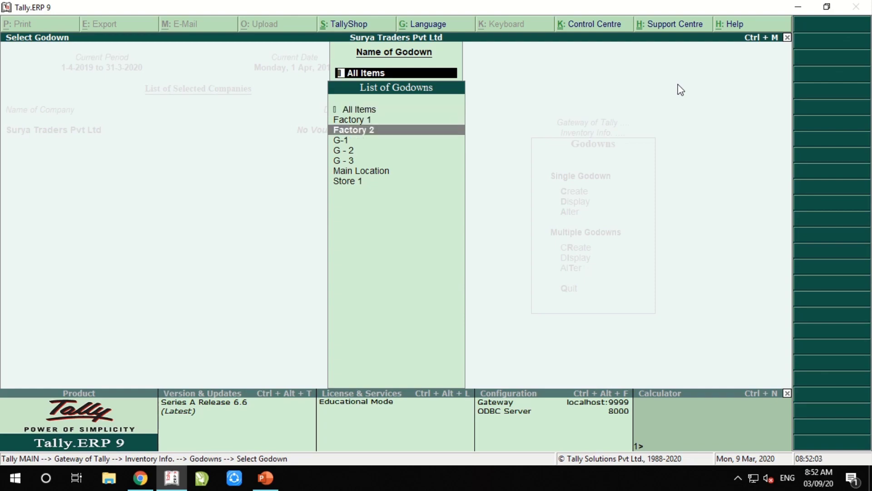
pyautogui.press('Down')
pyautogui.press('Down')
pyautogui.press('Down')
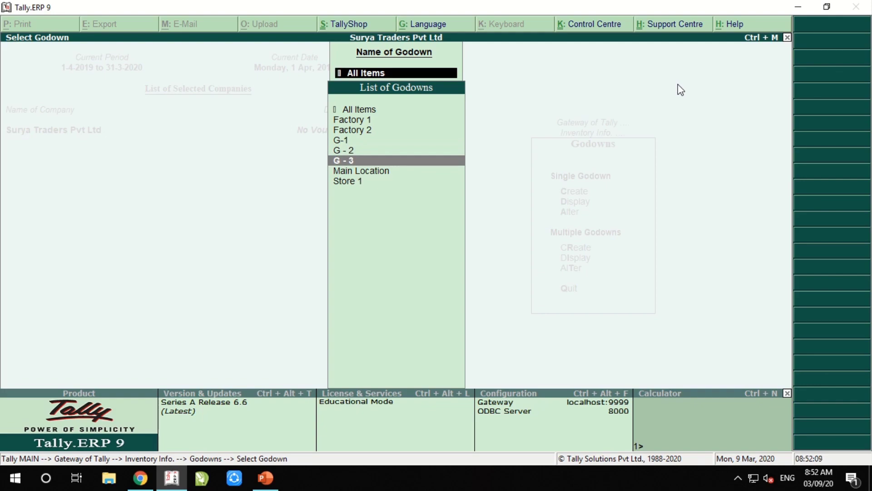
pyautogui.press('Up')
pyautogui.press('Up')
pyautogui.press('Up')
pyautogui.press('Return')
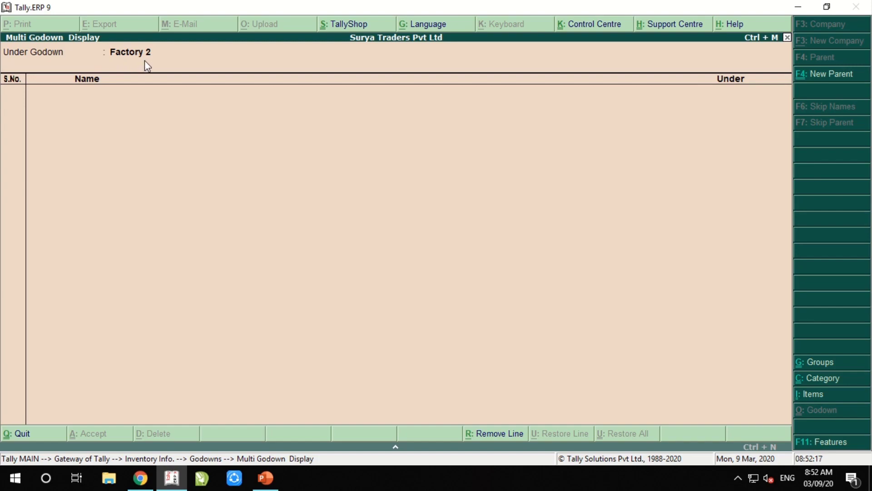
pyautogui.press('Escape')
pyautogui.press('Down')
pyautogui.press('Down')
pyautogui.press('Down')
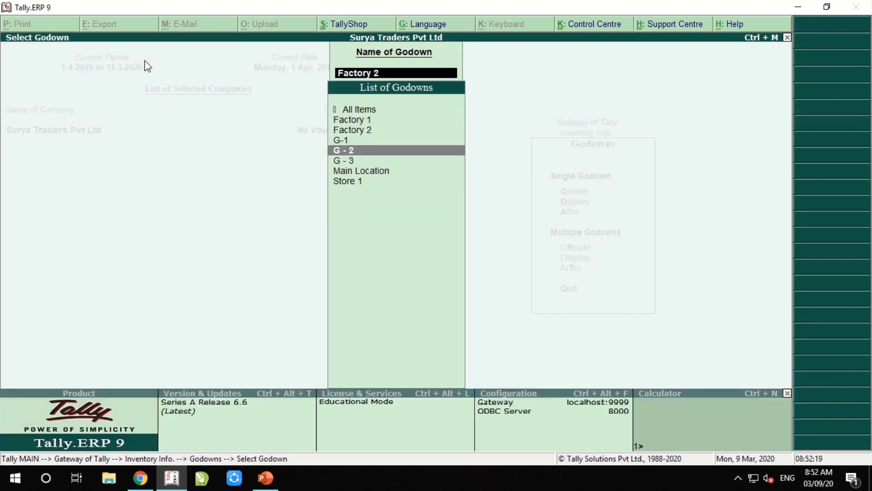
# Back out to Inventory Info and open Stock Items > Single Stock Item > Create
pyautogui.press('Escape')
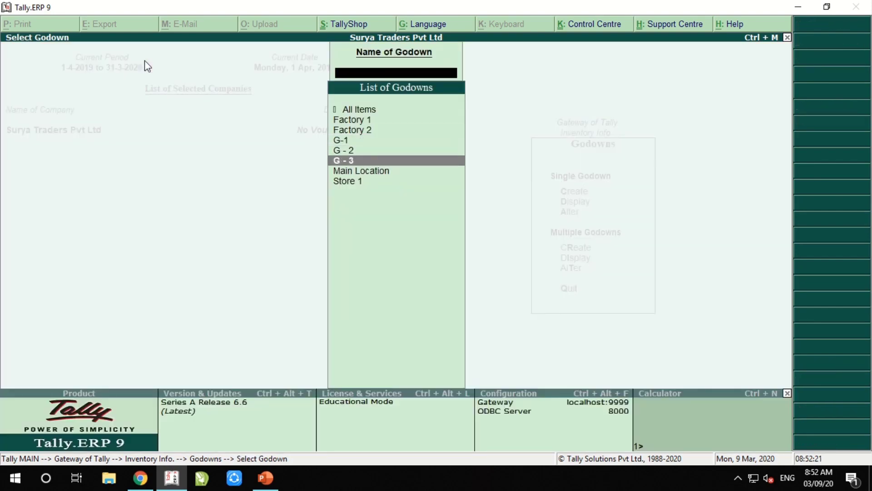
pyautogui.press('Escape')
pyautogui.press('Escape')
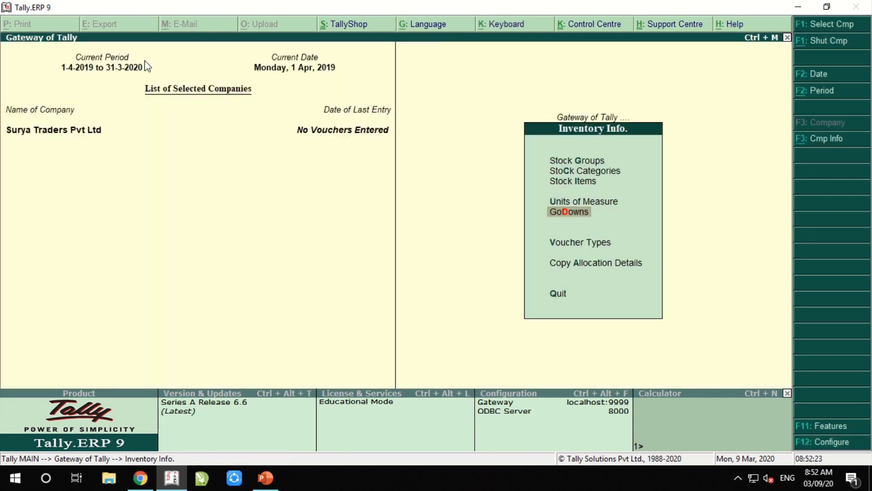
pyautogui.press('Up')
pyautogui.press('Up')
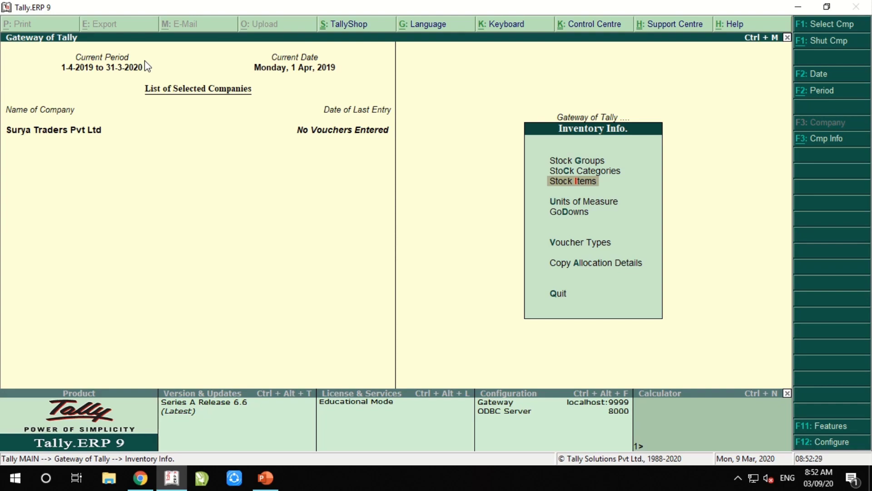
pyautogui.press('Return')
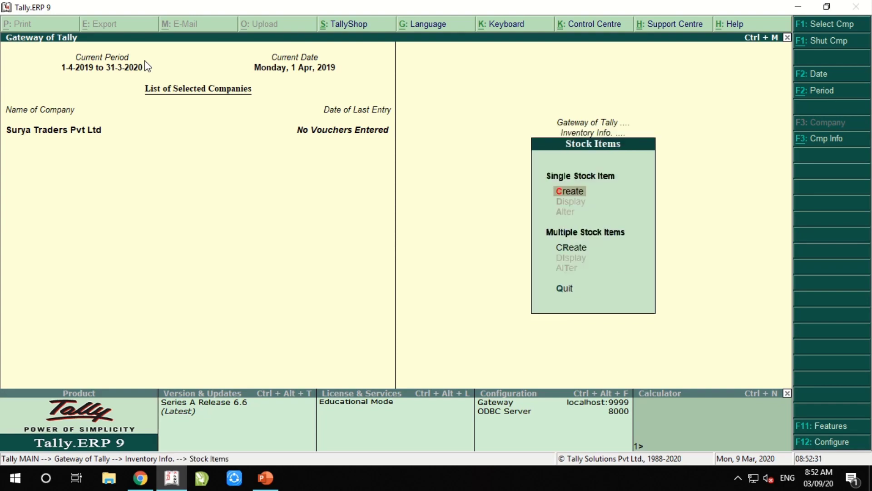
pyautogui.press('Return')
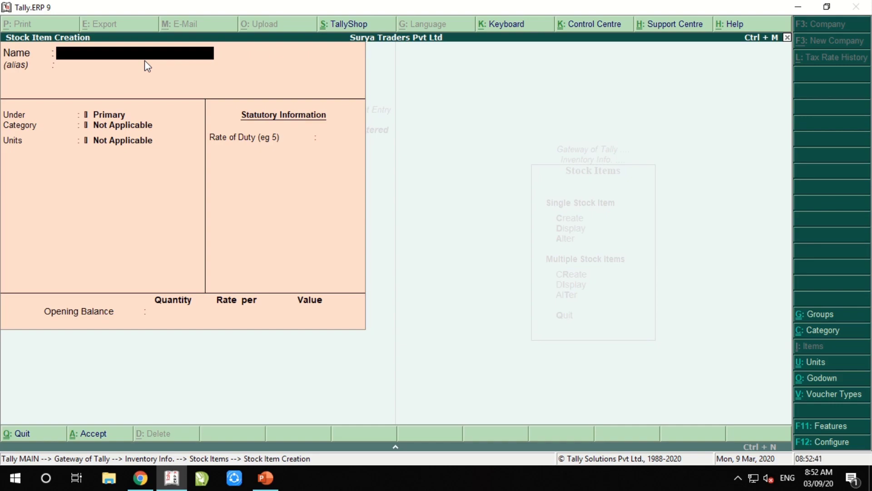
# Name the new stock item Samsung Galaxy J3 3gb/32gb/black with alias J3
pyautogui.write('Samsung Ga')
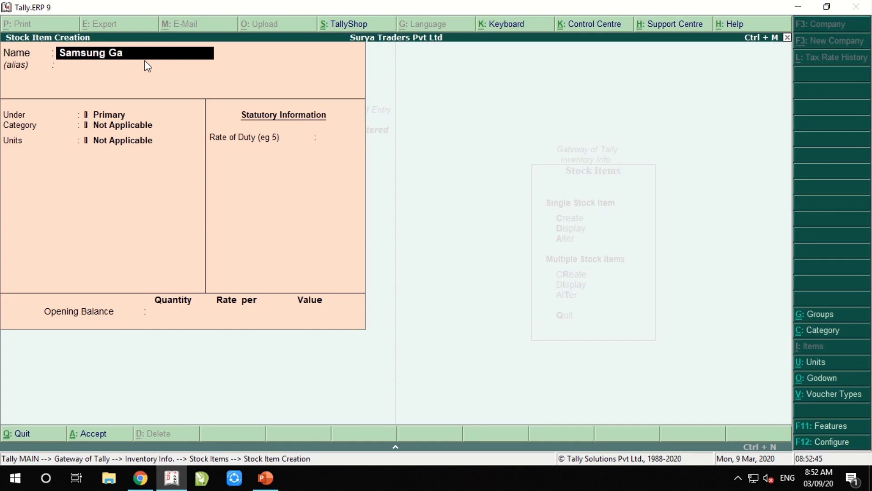
pyautogui.write('laxy J3')
pyautogui.write('gb/32g')
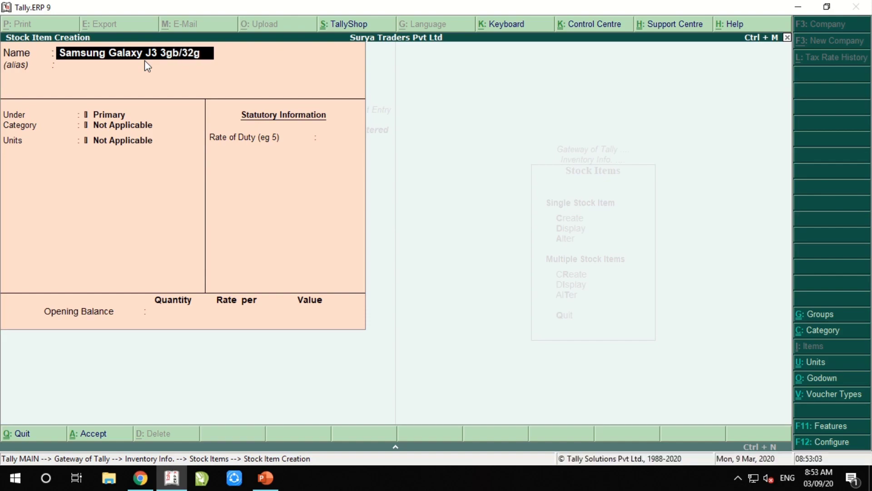
pyautogui.write('b')
pyautogui.write('/bal')
pyautogui.press('BackSpace')
pyautogui.press('BackSpace')
pyautogui.write('lack')
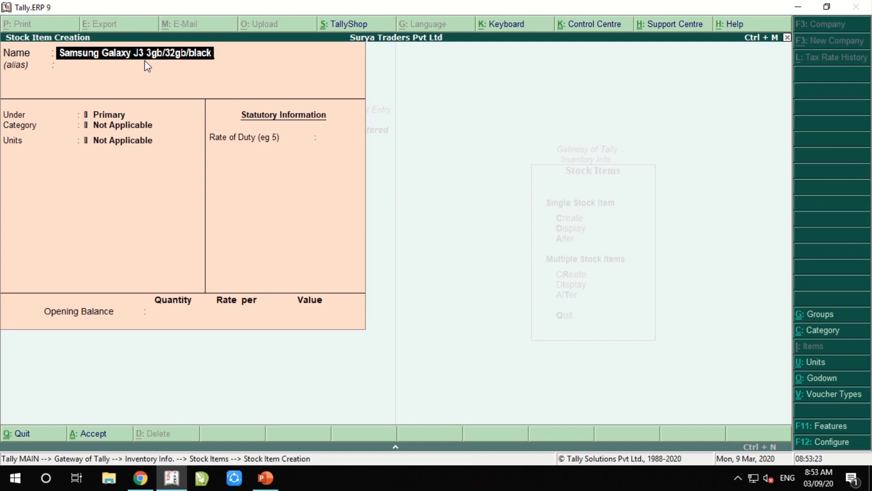
pyautogui.press('Return')
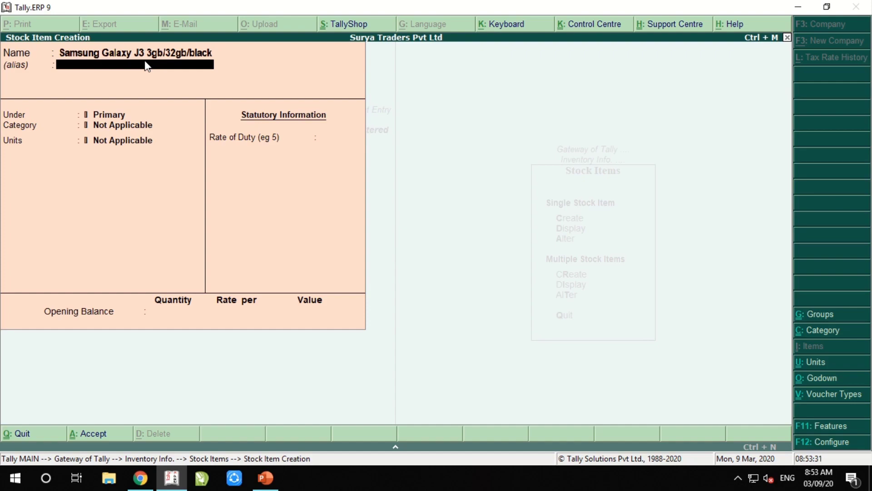
pyautogui.write('J3')
pyautogui.press('Return')
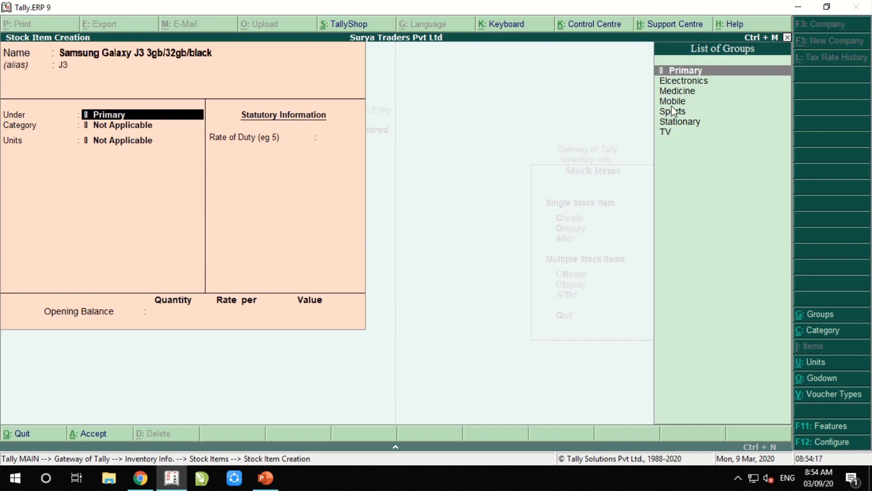
# Choose Mobile as the stock group, Samsung as the category and pcs as the unit
pyautogui.press('Down')
pyautogui.press('Down')
pyautogui.press('Down')
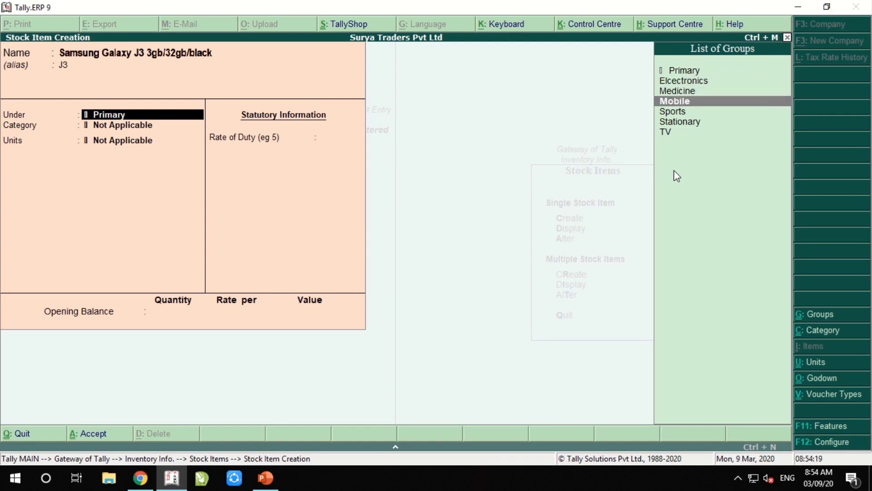
pyautogui.press('Return')
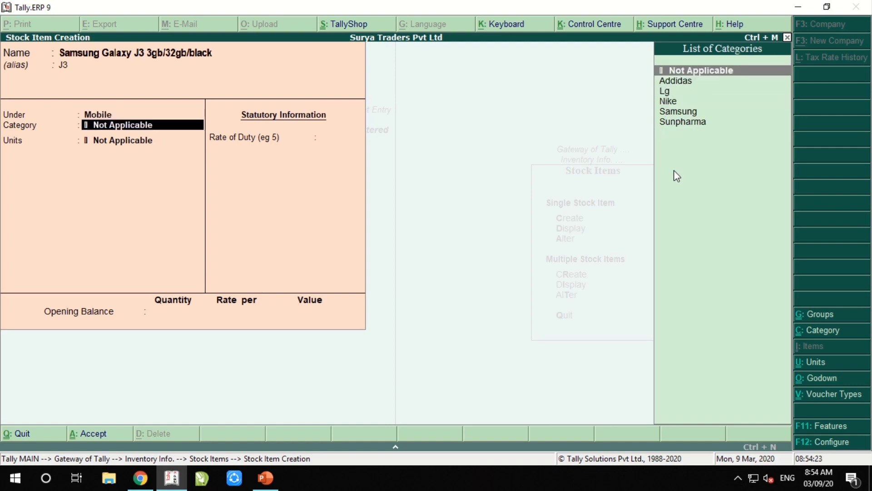
pyautogui.press('Down')
pyautogui.press('Down')
pyautogui.press('Down')
pyautogui.press('Down')
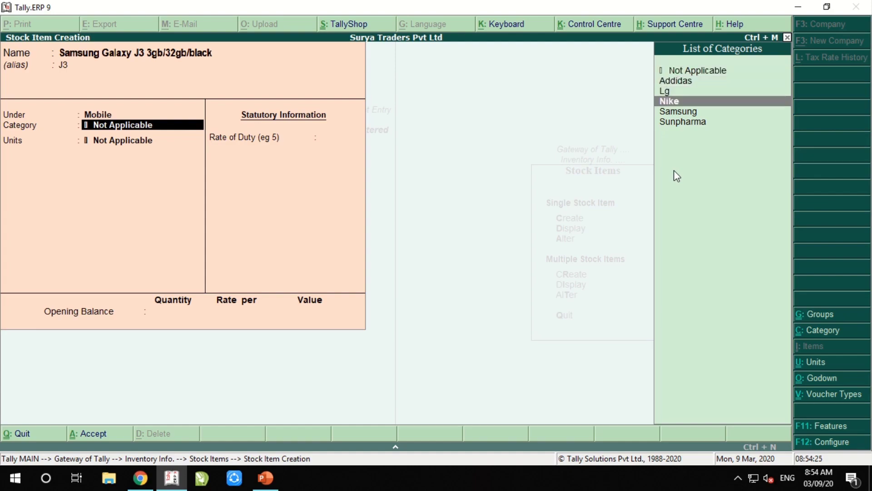
pyautogui.press('Return')
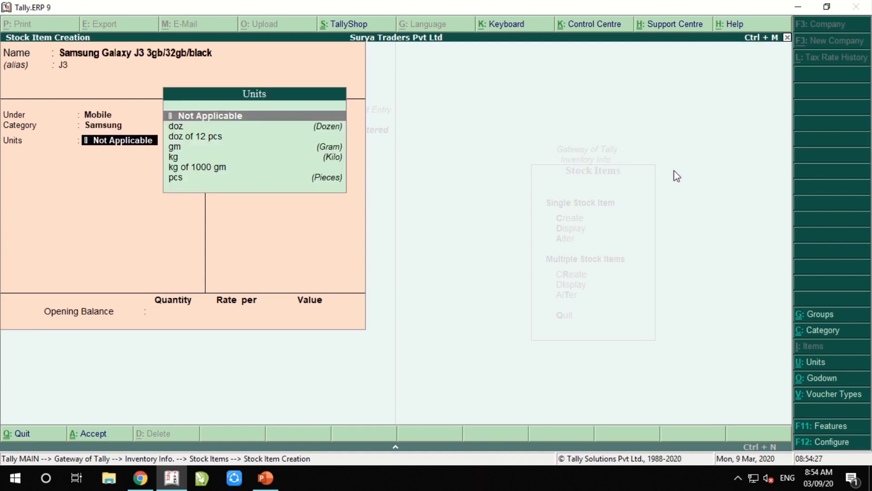
pyautogui.press('Down')
pyautogui.press('Down')
pyautogui.press('Down')
pyautogui.press('Down')
pyautogui.press('Down')
pyautogui.press('Down')
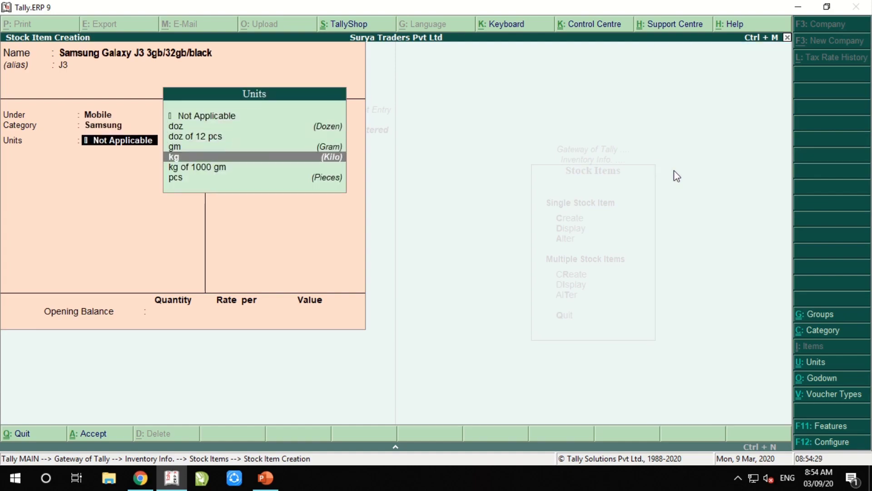
pyautogui.press('Return')
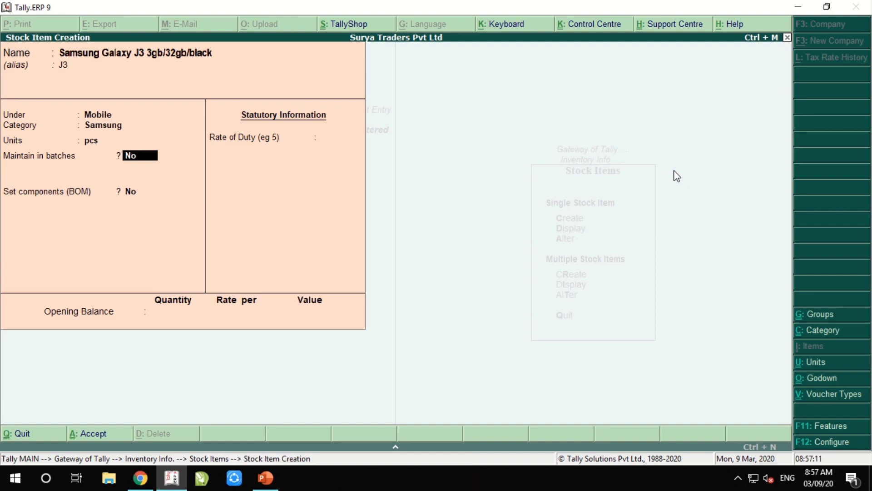
# Set Maintain in batches to No and leave Set components (BOM) at No
pyautogui.write('y')
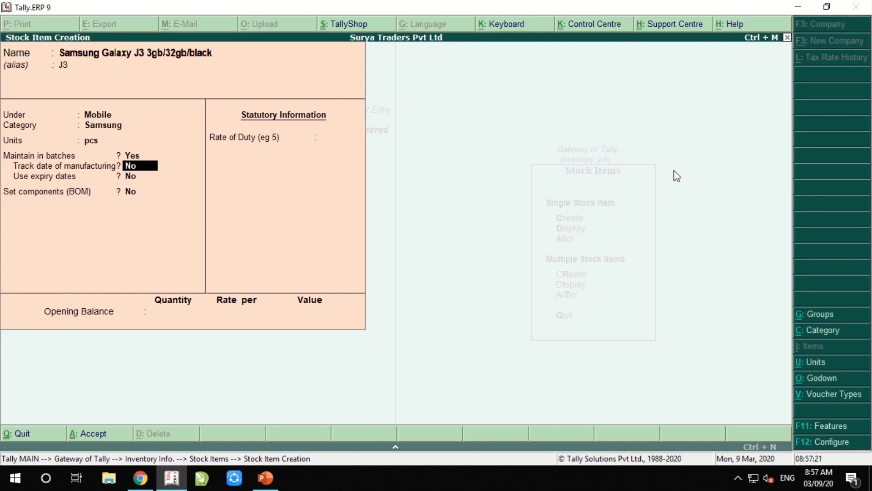
pyautogui.press('Up')
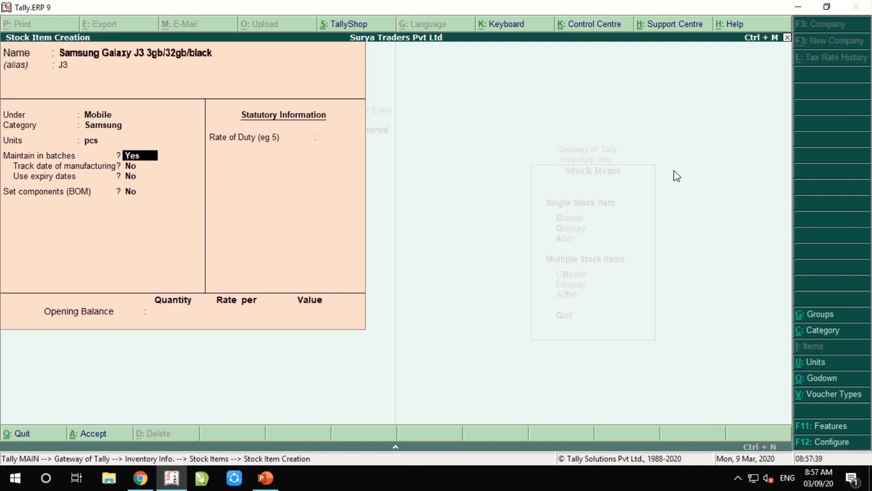
pyautogui.write('n')
pyautogui.press('Return')
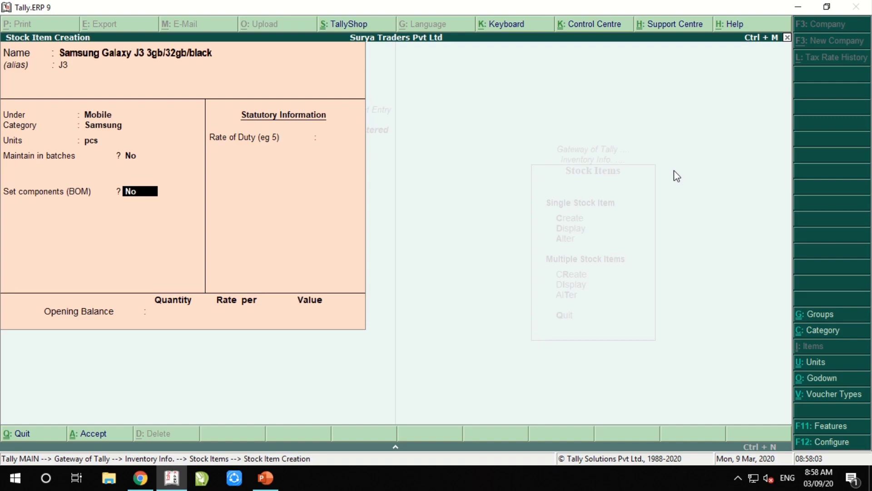
pyautogui.press('Return')
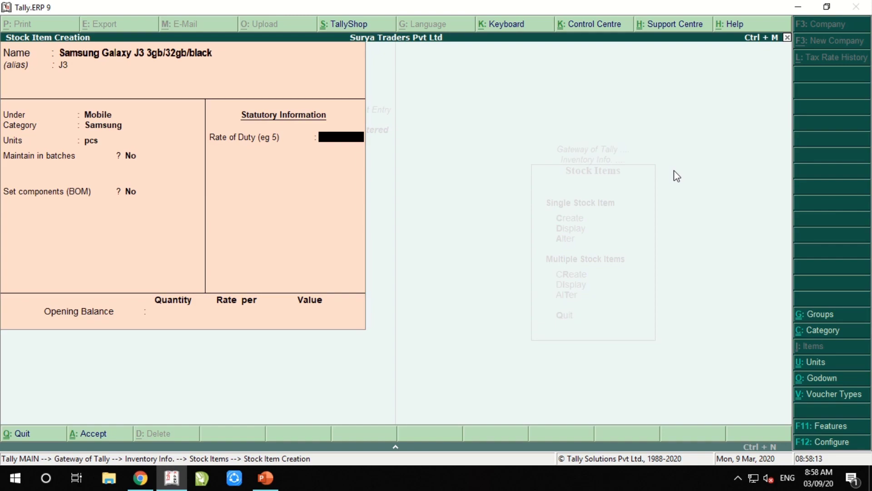
# Accept a 0 duty rate and save the Samsung Galaxy J3 3gb/32gb/black stock item
pyautogui.press('Return')
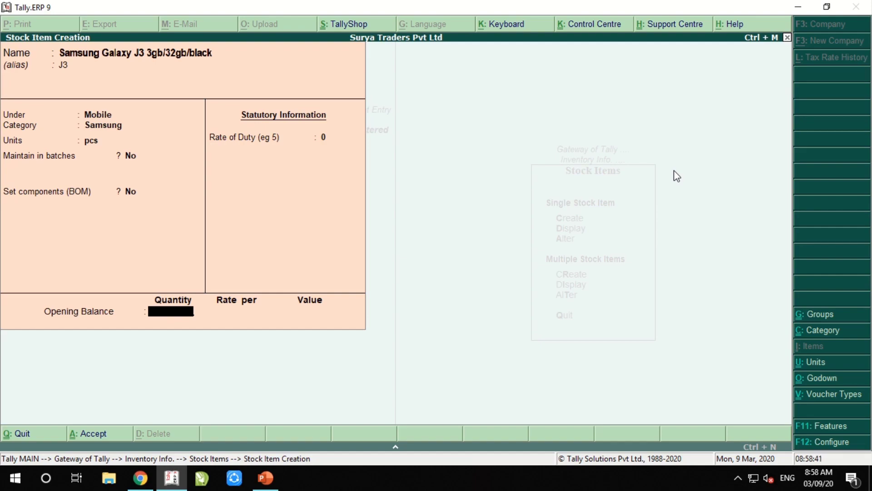
pyautogui.press('Return')
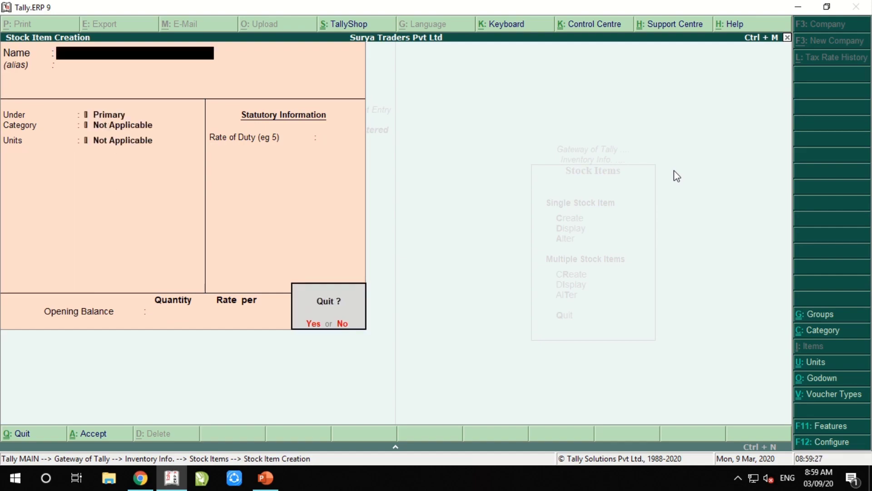
# Quit the empty item creation form and open the stock item list for display
pyautogui.press('y')
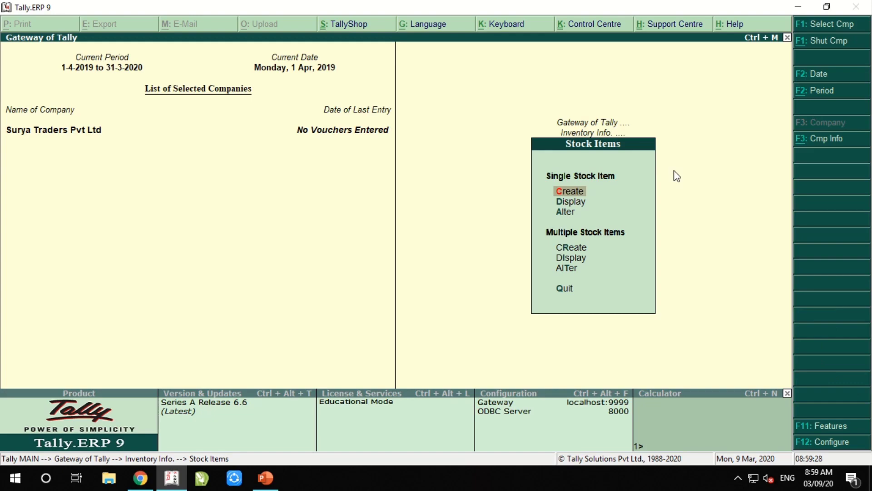
pyautogui.press('Escape')
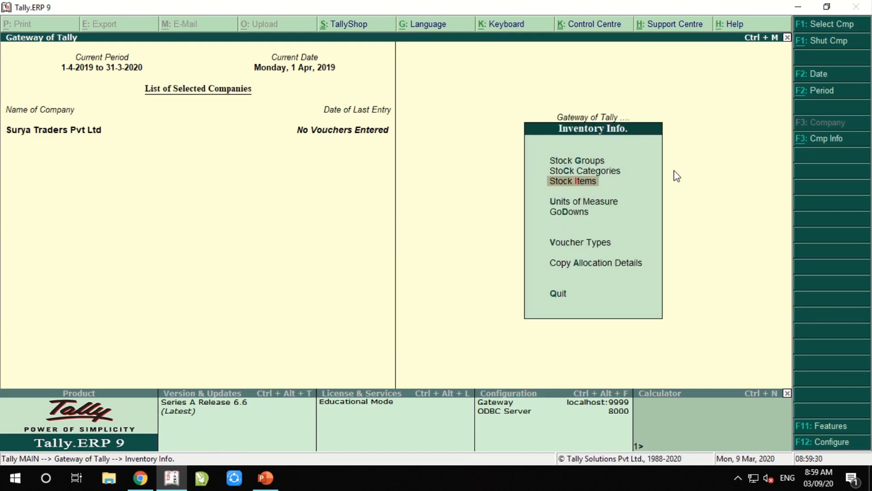
pyautogui.press('Return')
pyautogui.press('Down')
pyautogui.press('Return')
# View Samsung Galaxy J3 3gb/32gb/black and confirm group Mobile, category Samsung and unit pcs
pyautogui.press('Down')
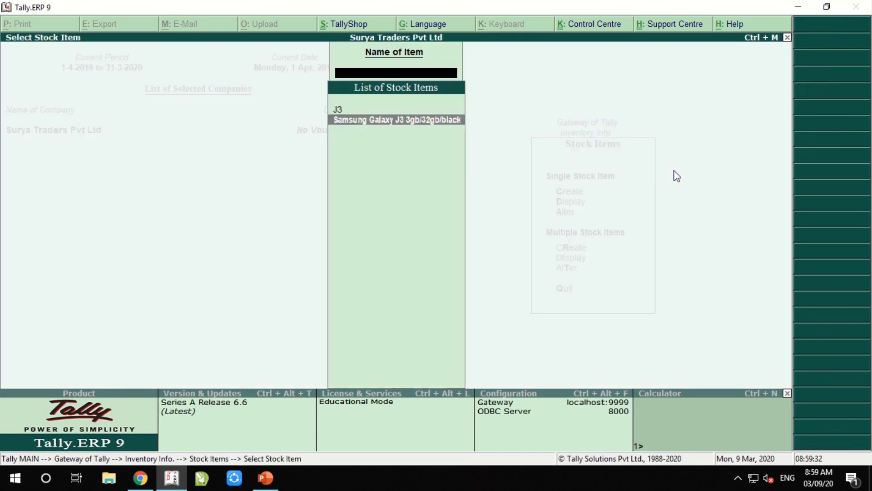
pyautogui.press('Up')
pyautogui.press('Down')
pyautogui.press('Up')
pyautogui.press('Down')
pyautogui.press('Up')
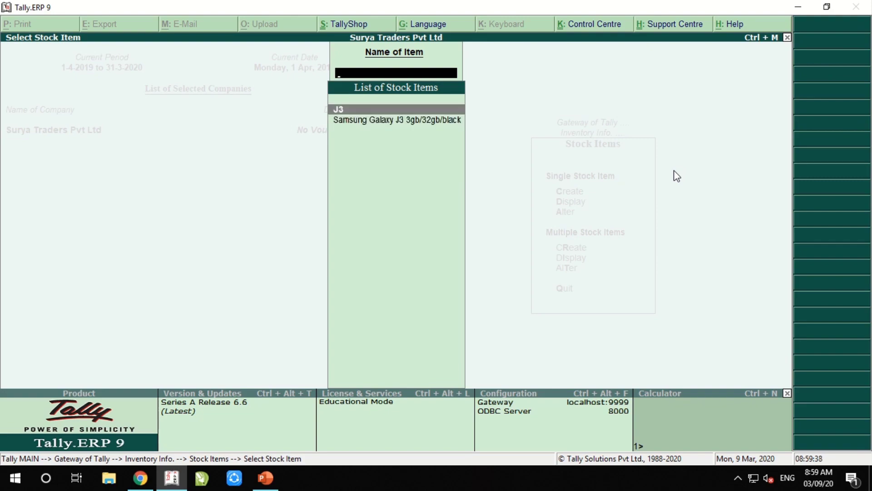
pyautogui.press('Return')
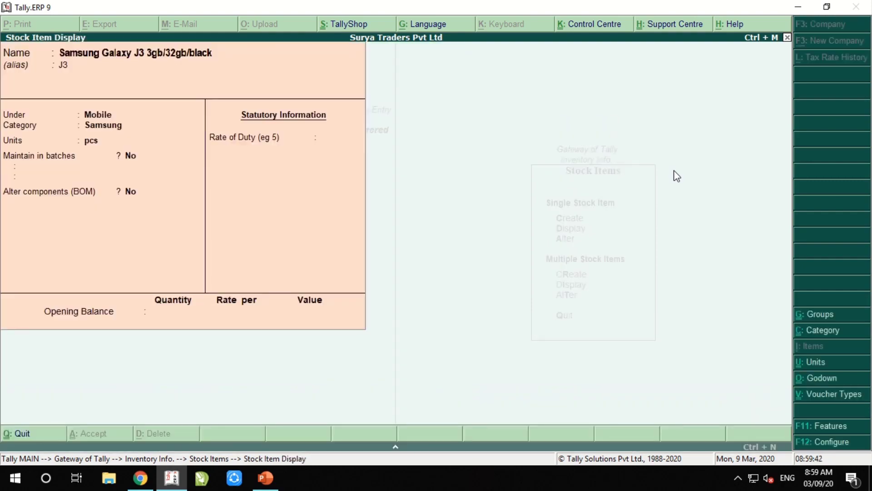
pyautogui.press('Escape')
pyautogui.press('Escape')
pyautogui.press('Escape')
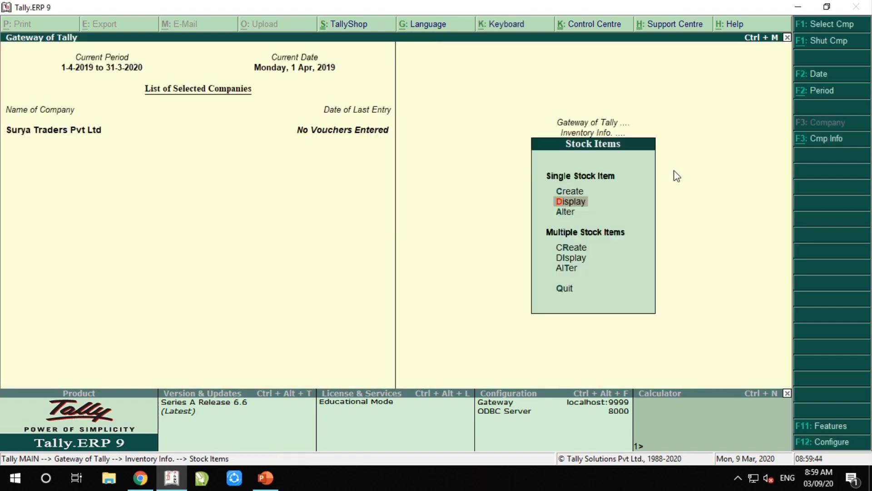
pyautogui.press('Escape')
# Return to the Stock Items option in the Inventory Info menu
pyautogui.press('Up')
pyautogui.press('Up')
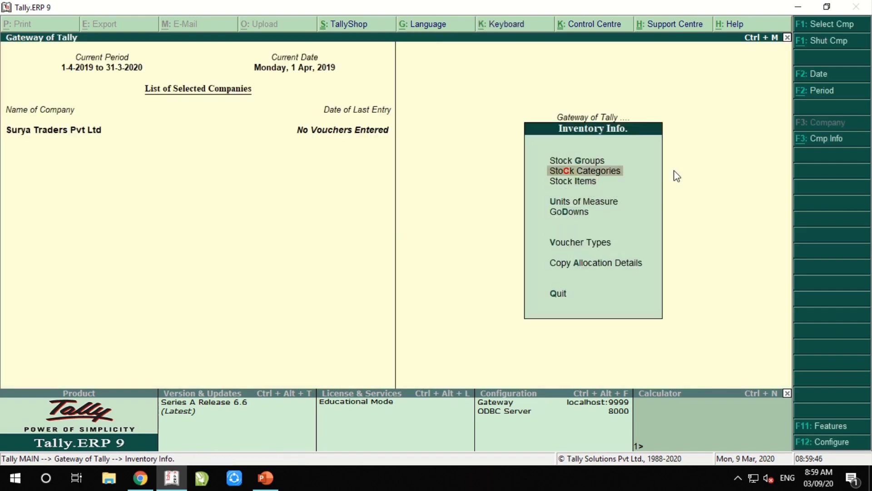
pyautogui.press('Down')
pyautogui.press('Down')
pyautogui.press('Down')
pyautogui.press('Down')
pyautogui.press('Up')
pyautogui.press('Up')
pyautogui.press('Up')
pyautogui.press('Up')
pyautogui.press('Down')
pyautogui.press('Down')
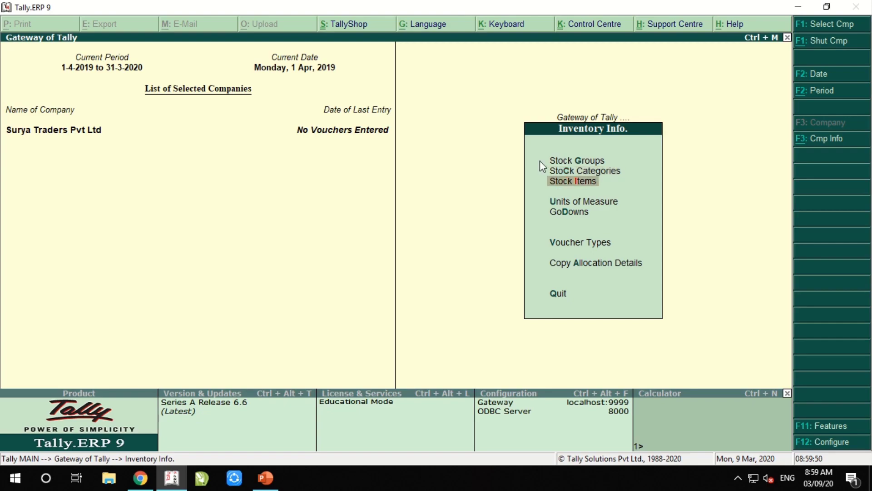
# Show the Create Following Products PDF and highlight the first three products and the Betnesol and Blong rows
pyautogui.click(137, 479)
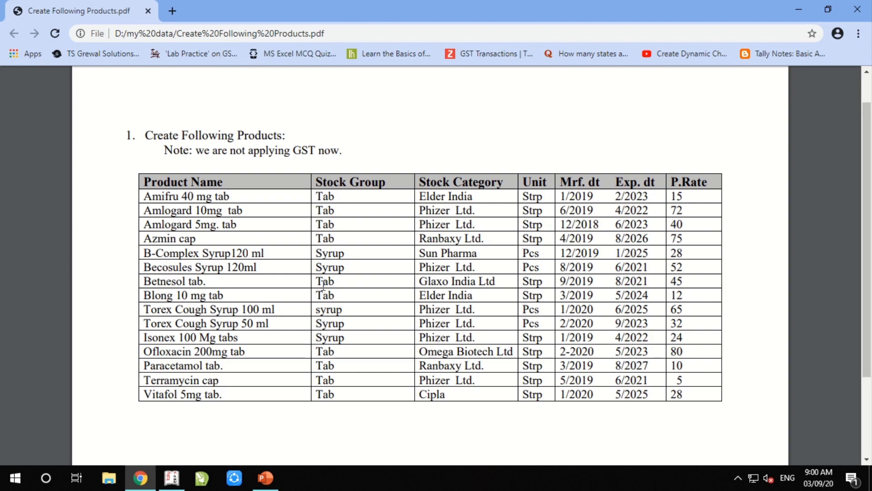
pyautogui.moveTo(318, 279); pyautogui.dragTo(336, 297)
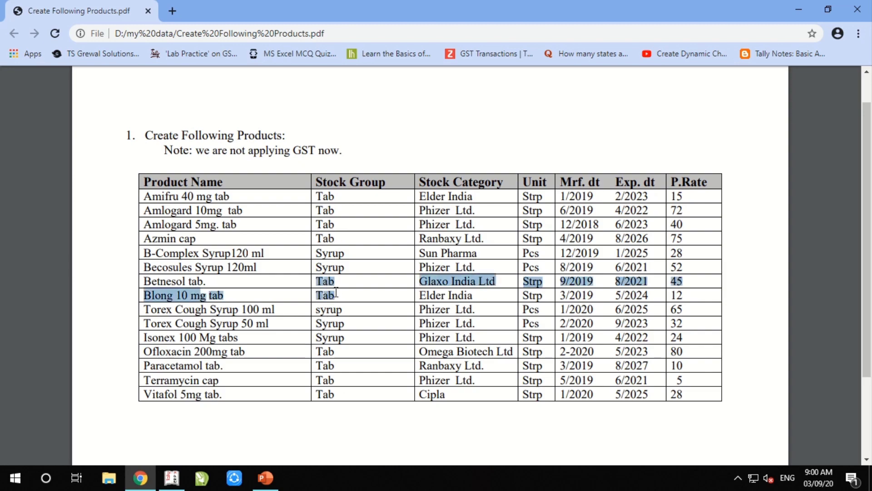
pyautogui.moveTo(318, 196); pyautogui.dragTo(340, 225)
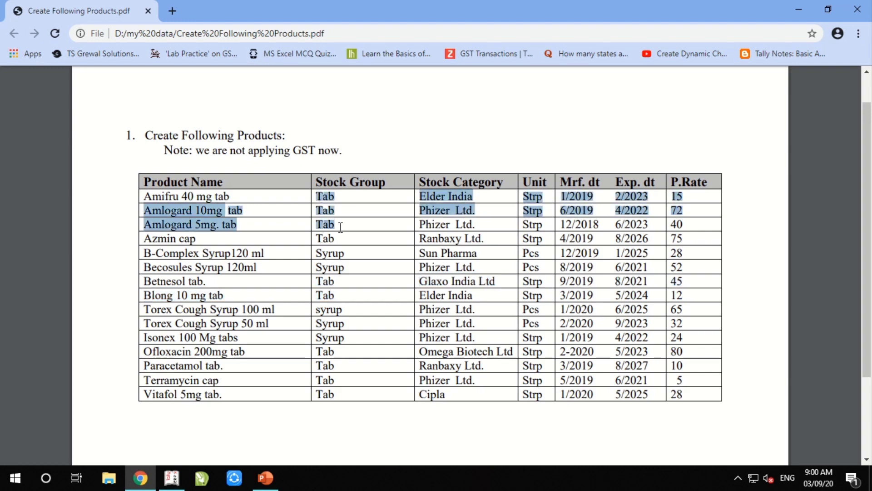
pyautogui.click(321, 256)
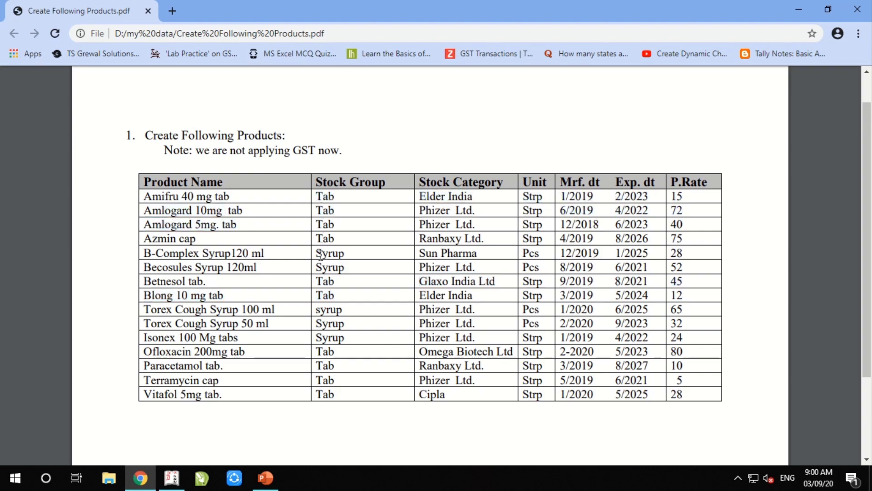
# Highlight the Elder India category entries and the categories from Phizer Ltd. to Ranbaxy Ltd
pyautogui.moveTo(427, 195); pyautogui.dragTo(475, 197)
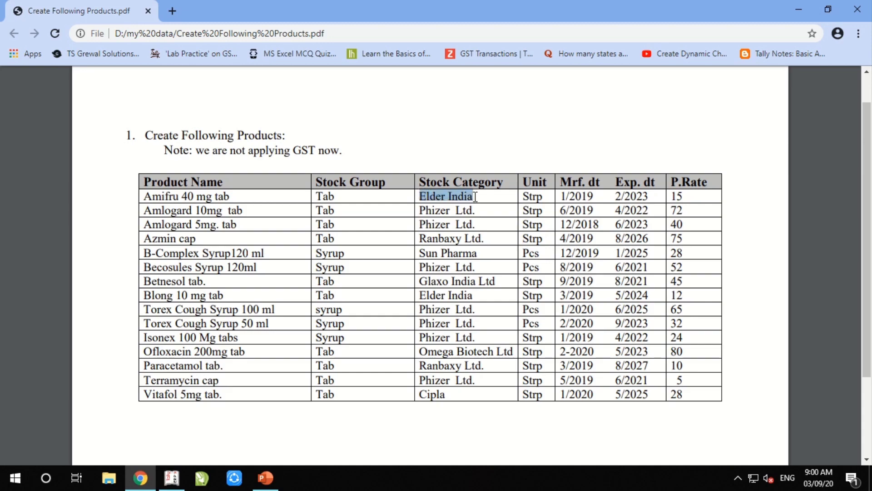
pyautogui.moveTo(420, 295); pyautogui.dragTo(475, 293)
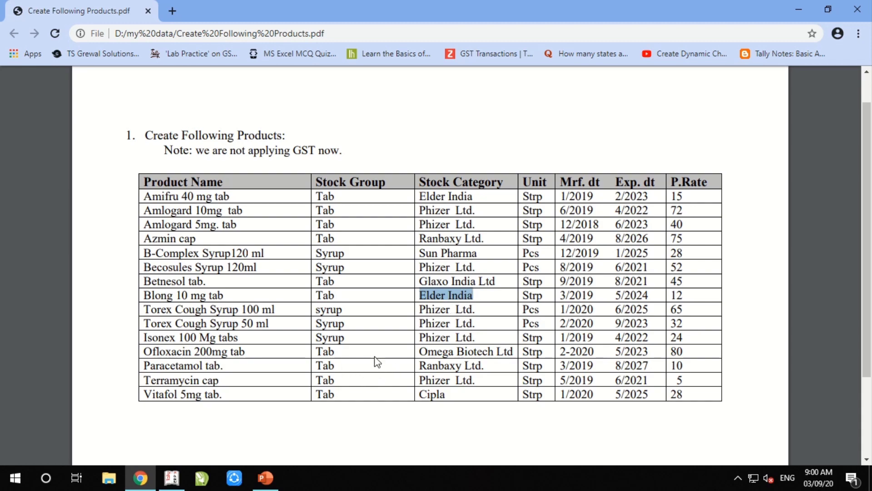
pyautogui.moveTo(418, 208); pyautogui.dragTo(470, 227)
pyautogui.click(474, 224)
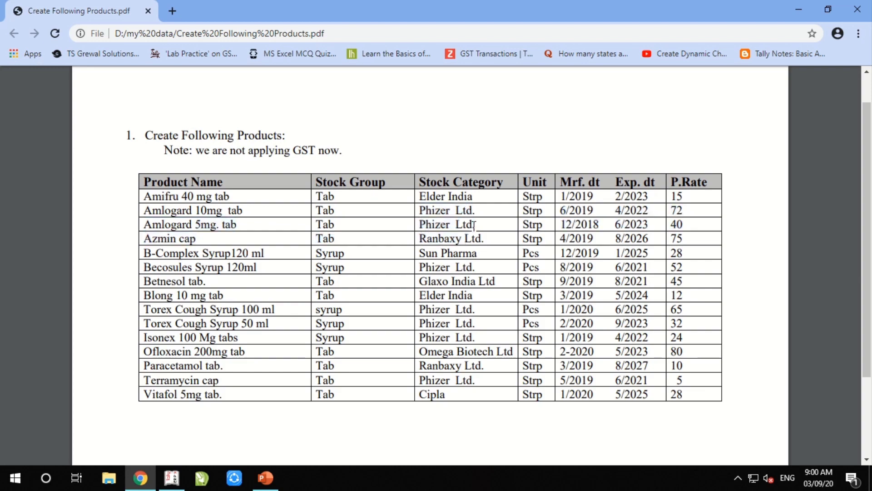